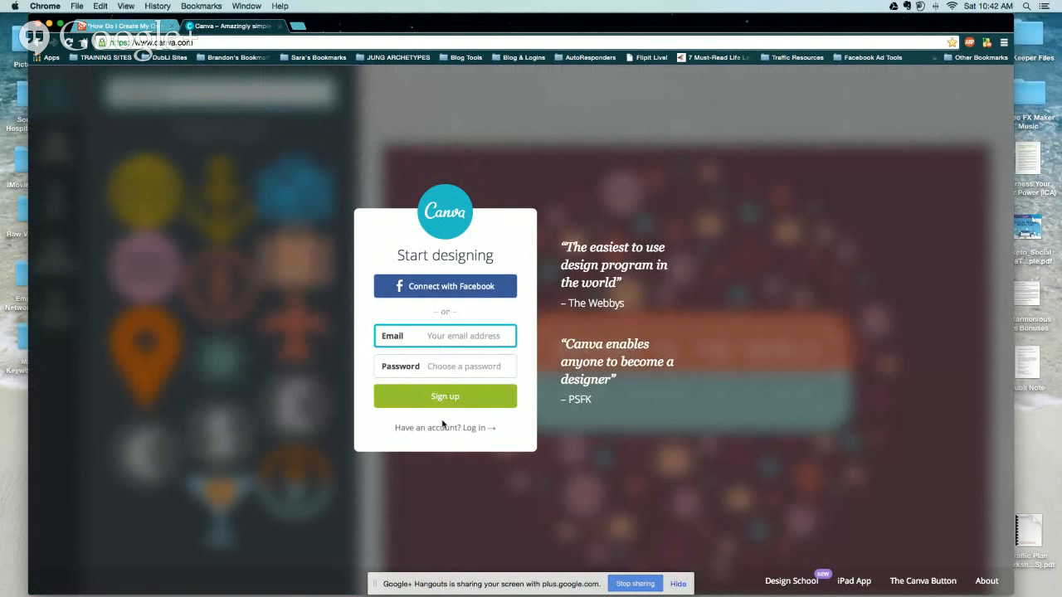
Sign in to Canva with the account e-mail and password to reach the home page.
key("Tab")
type("••••")
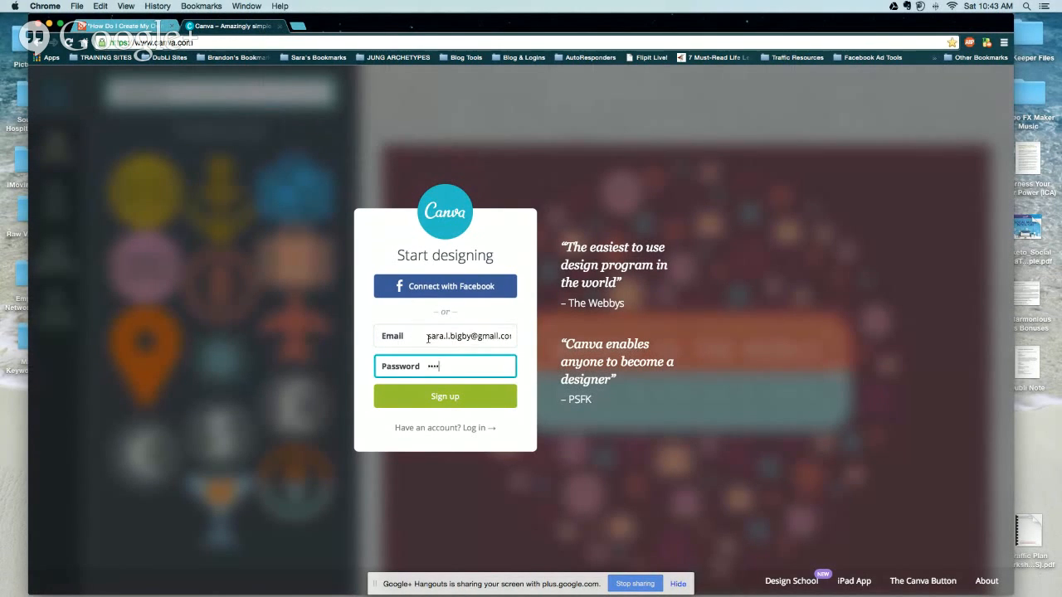
type("•••••••••")
key("Return")
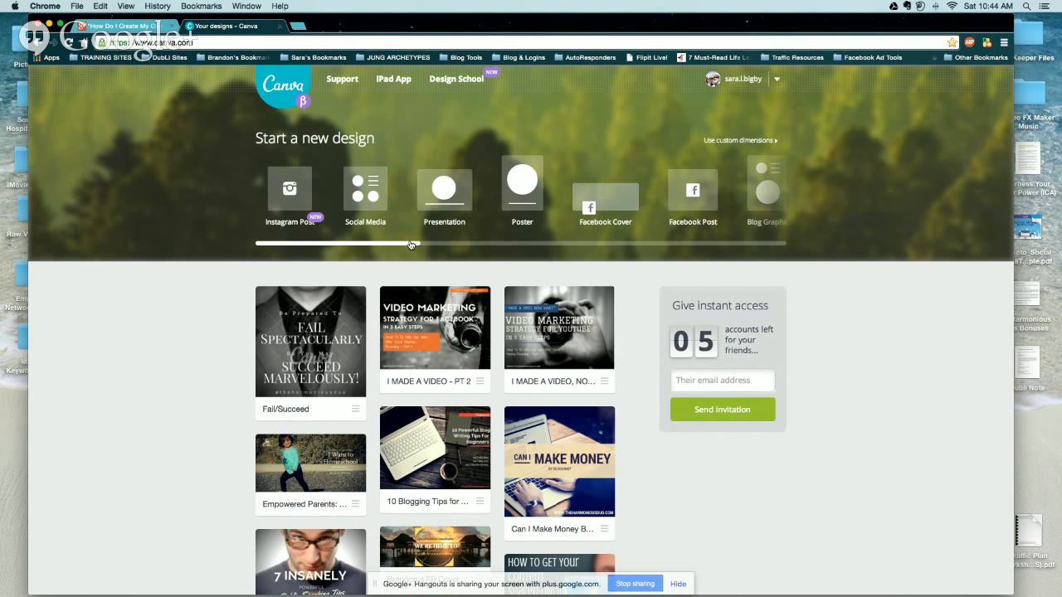
left_click_drag(412, 244, 780, 246)
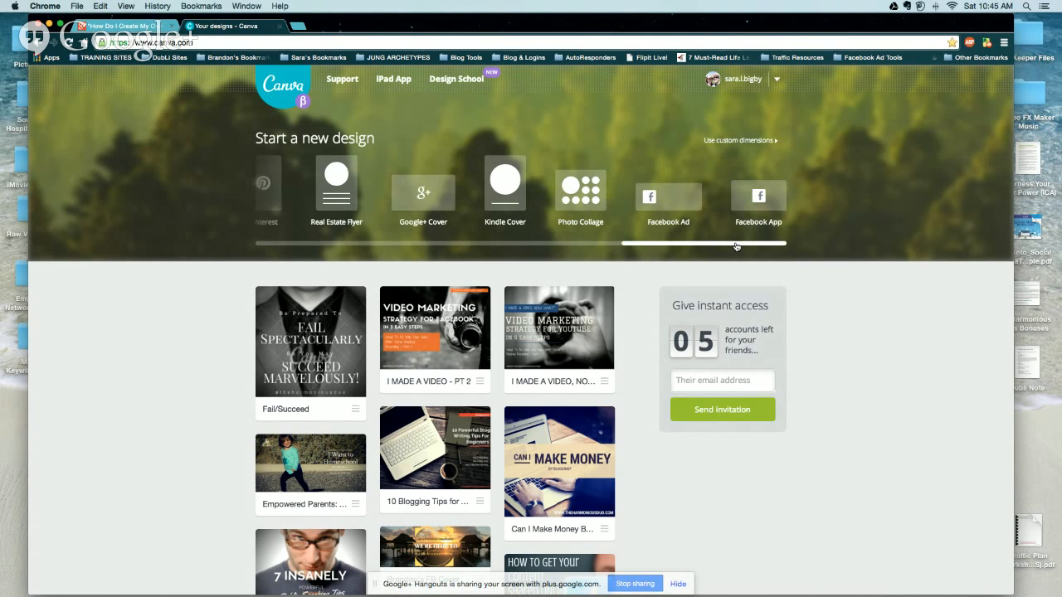
left_click_drag(735, 247, 665, 247)
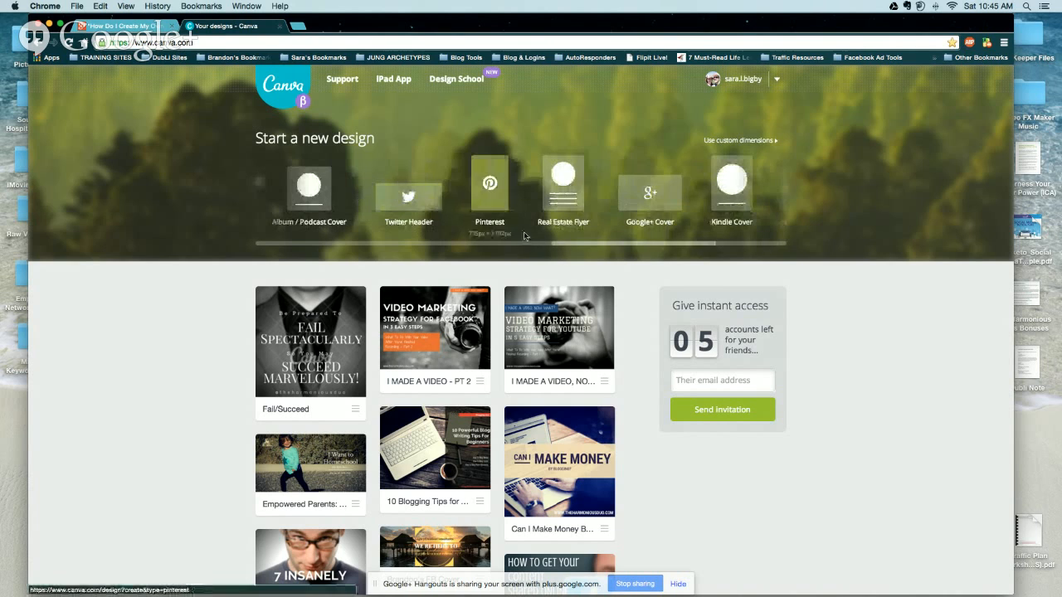
left_click_drag(594, 244, 297, 250)
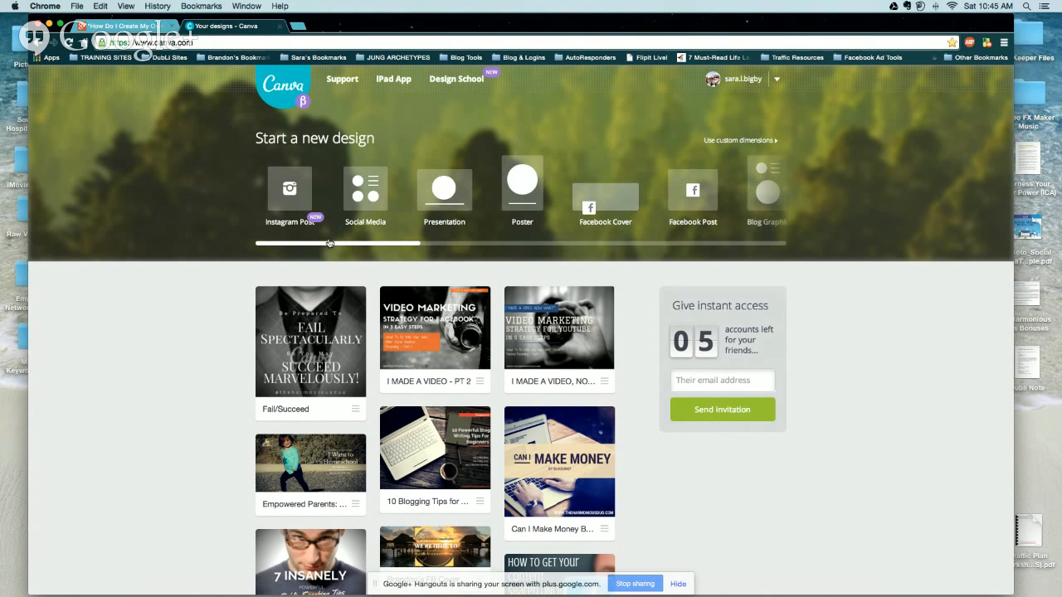
left_click_drag(331, 247, 341, 248)
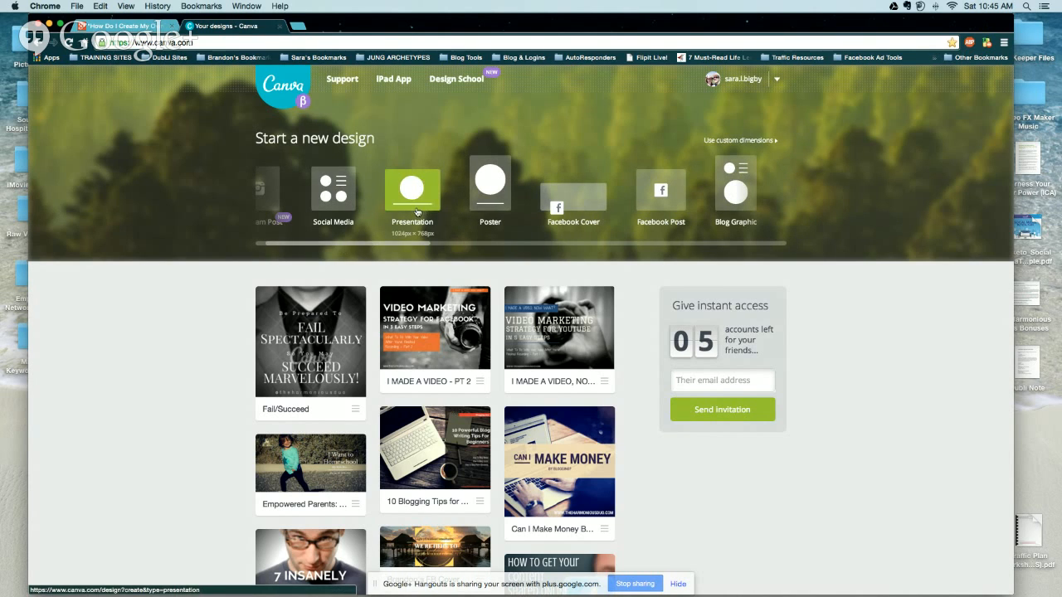
left_click_drag(414, 246, 427, 246)
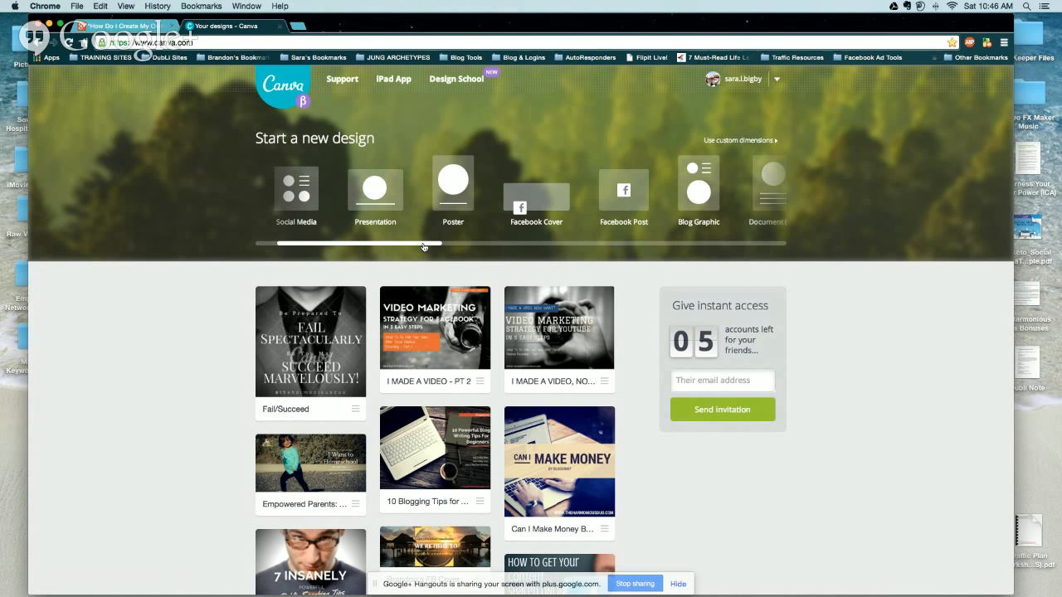
left_click_drag(423, 246, 414, 250)
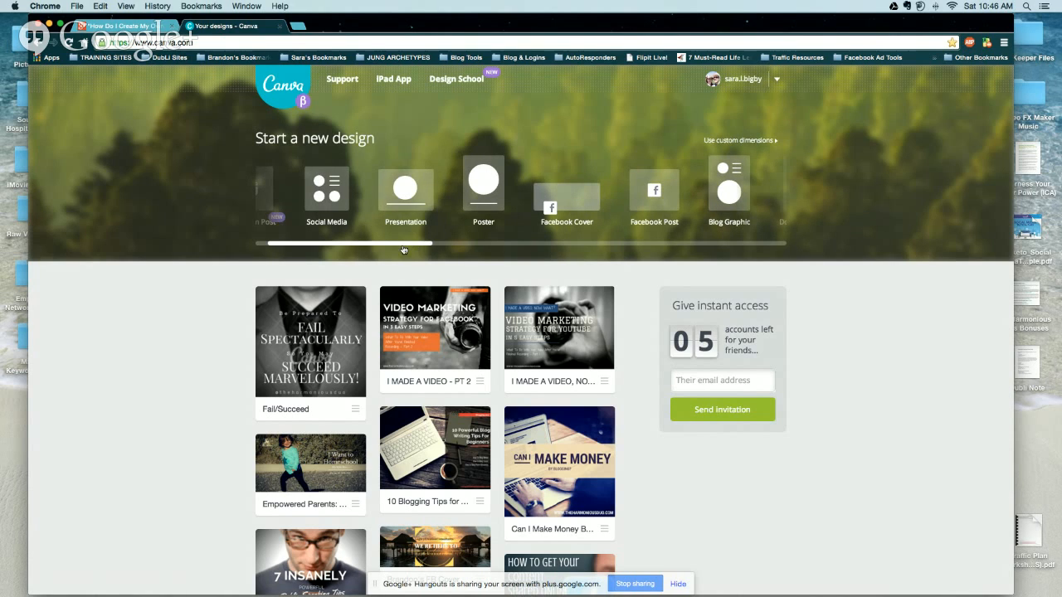
Start a blank Presentation design and browse its layouts, such as The Road Ahead and Dynamic Denim.
left_click(413, 197)
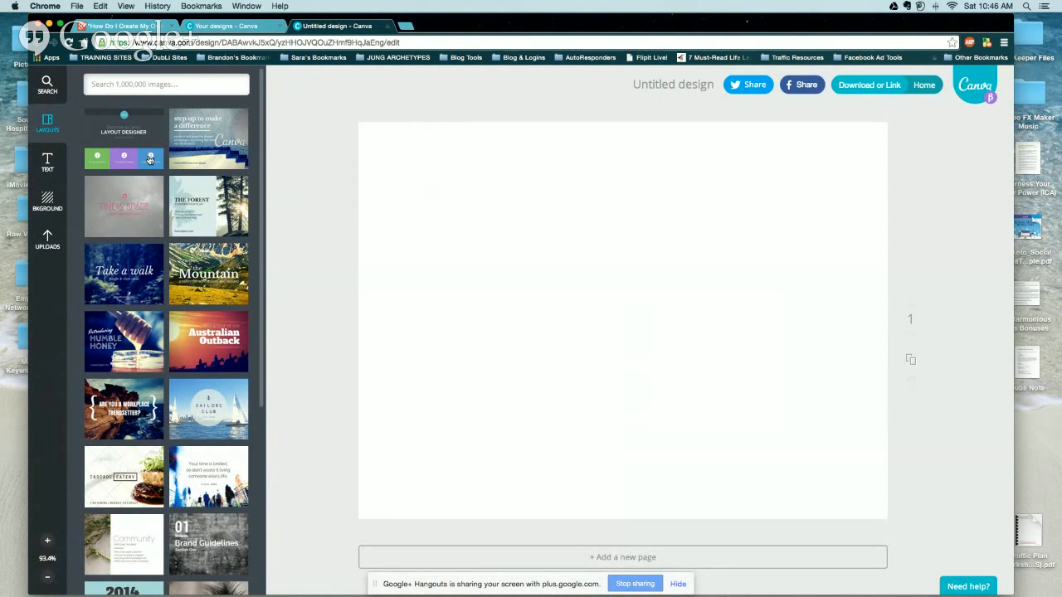
scroll(147, 160, "down", 1)
scroll(147, 160, "down", 5)
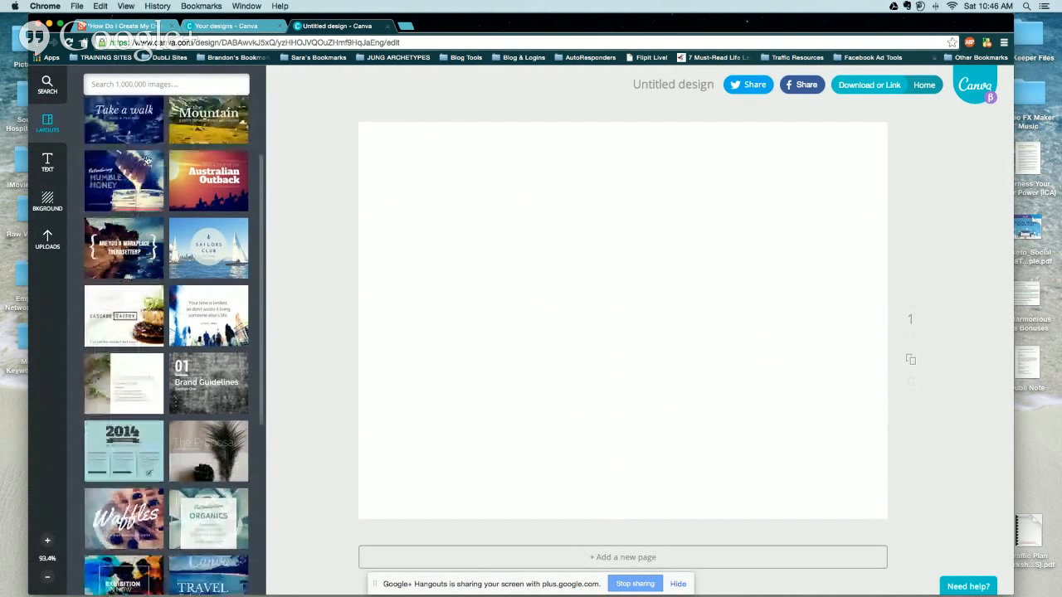
scroll(147, 160, "down", 4)
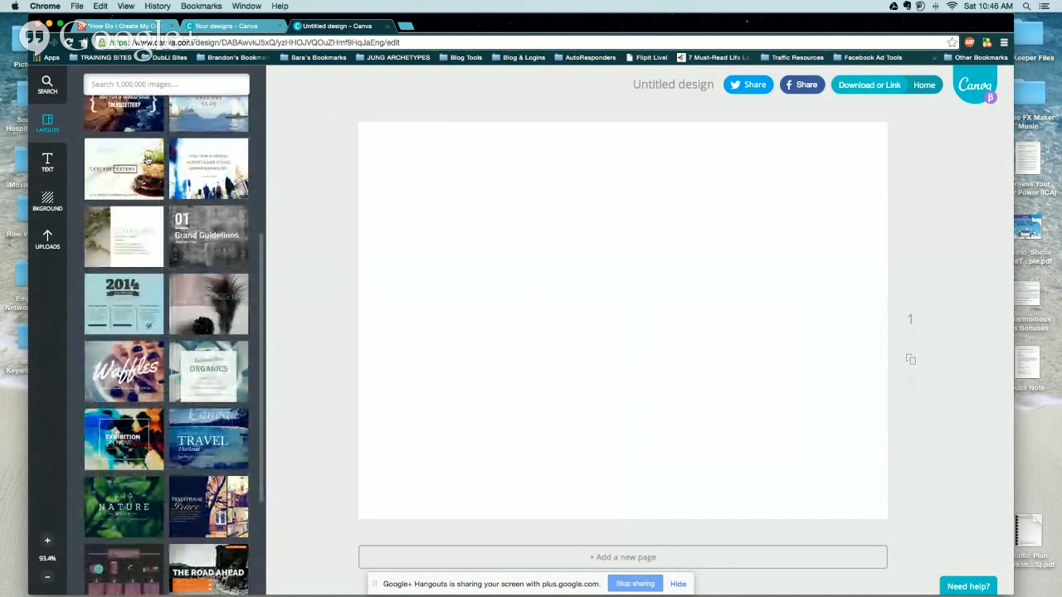
scroll(147, 160, "down", 1)
scroll(149, 168, "down", 4)
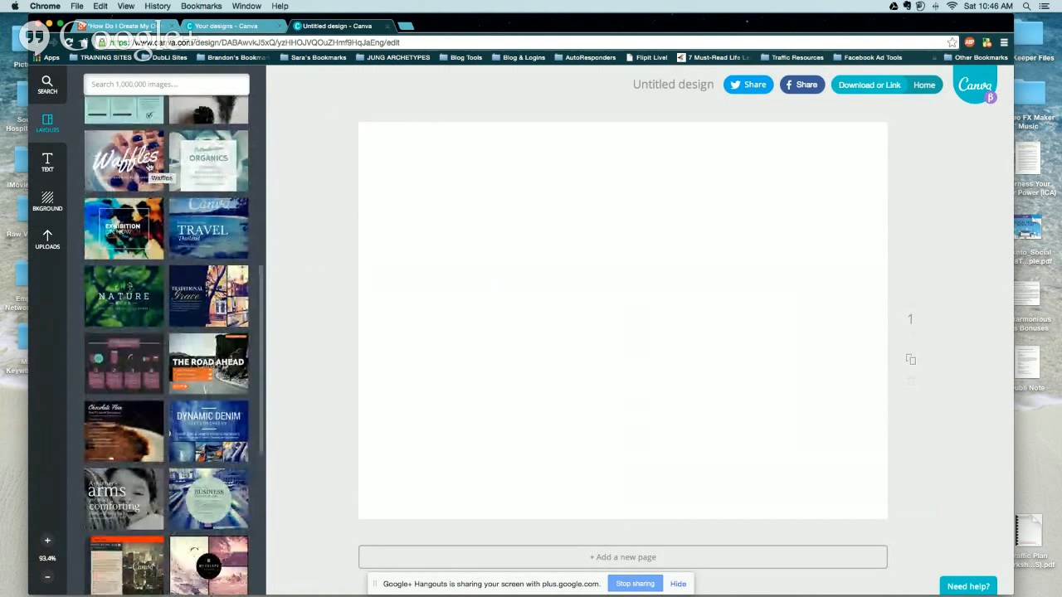
scroll(148, 167, "down", 4)
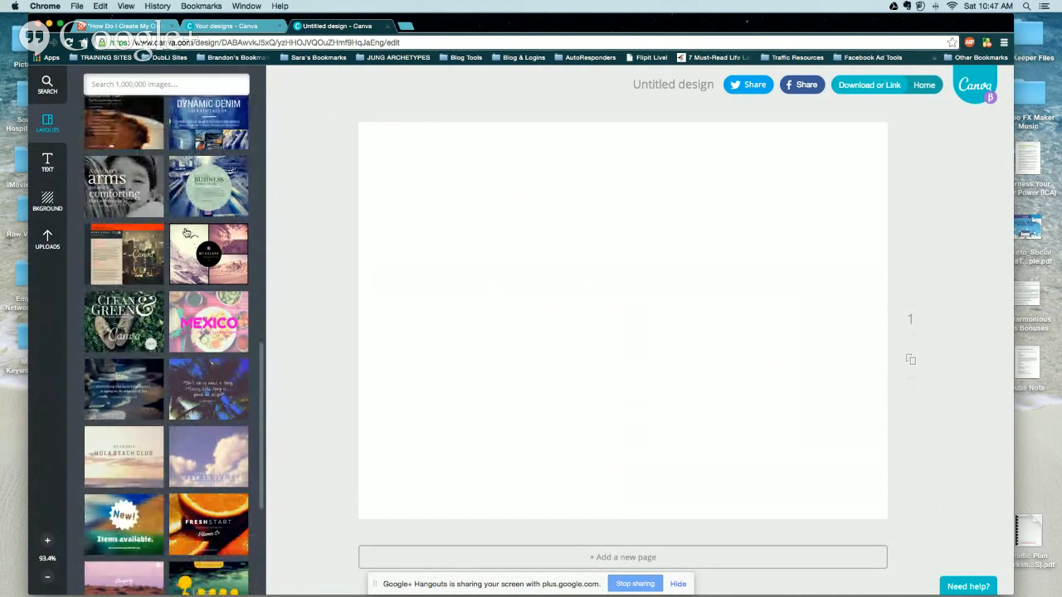
scroll(187, 233, "down", 2)
scroll(186, 232, "up", 5)
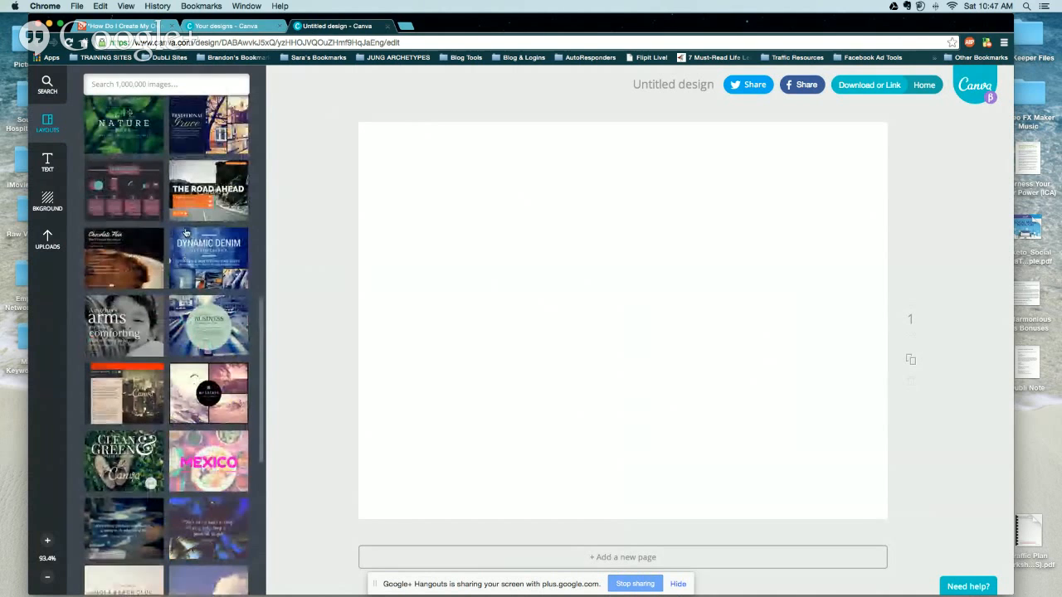
scroll(186, 232, "up", 1)
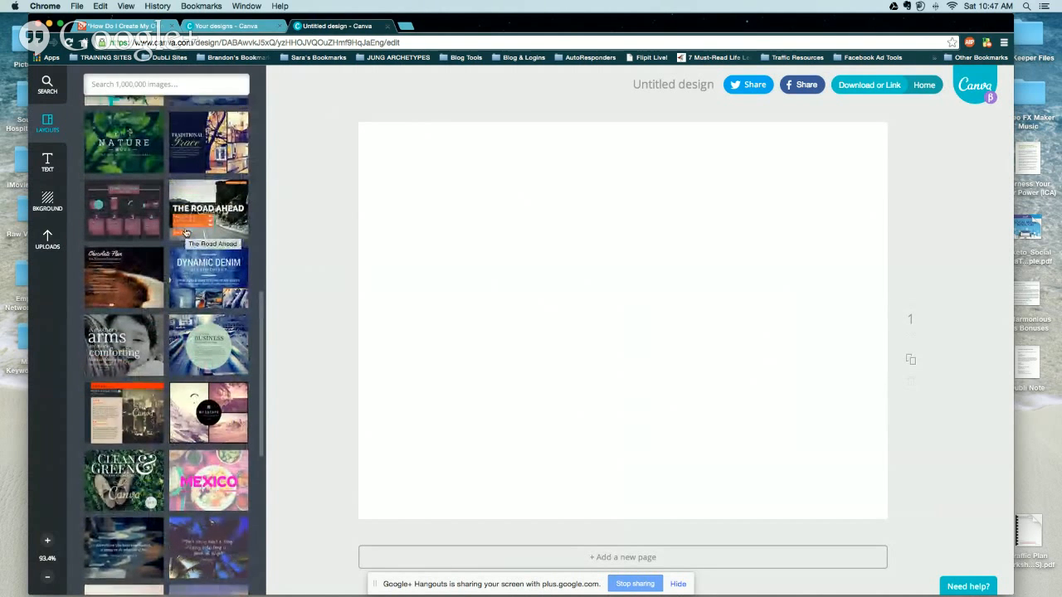
scroll(185, 232, "up", 3)
scroll(185, 233, "up", 5)
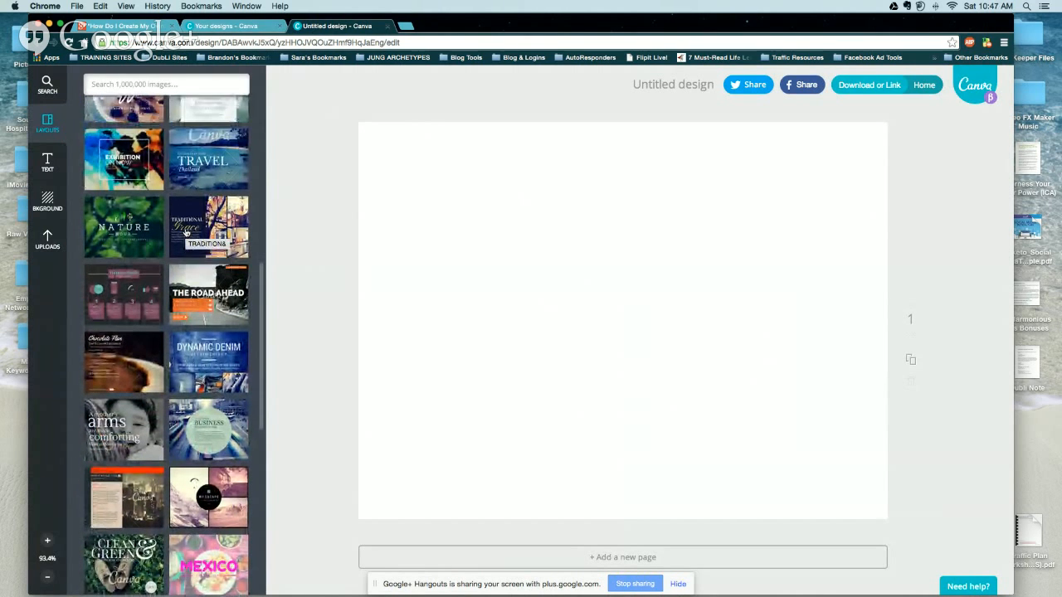
scroll(186, 235, "up", 2)
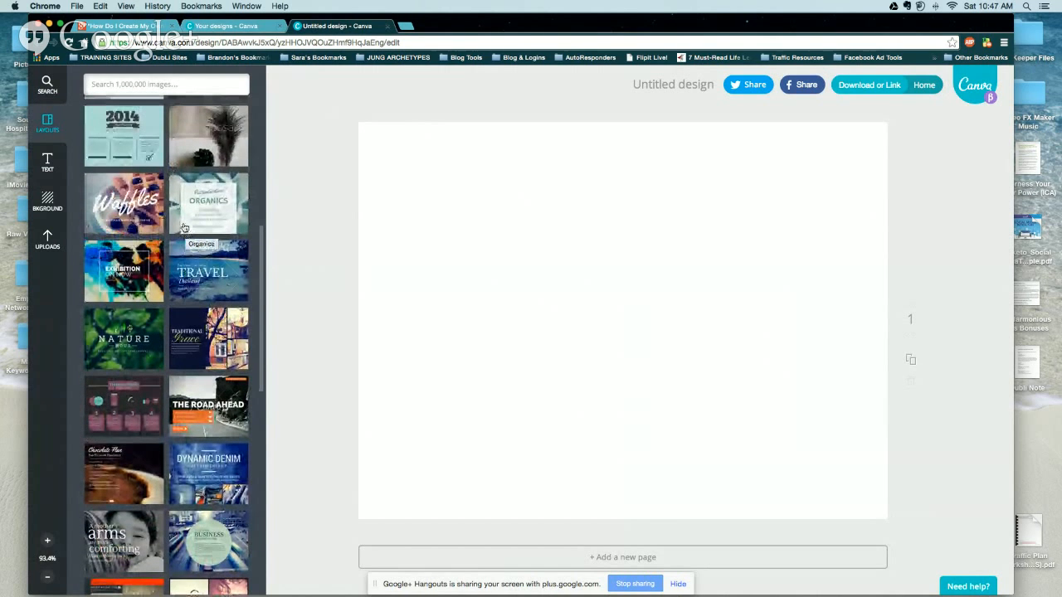
Apply the Organics layout to the slide and bring up the Uploads image library.
left_click(180, 201)
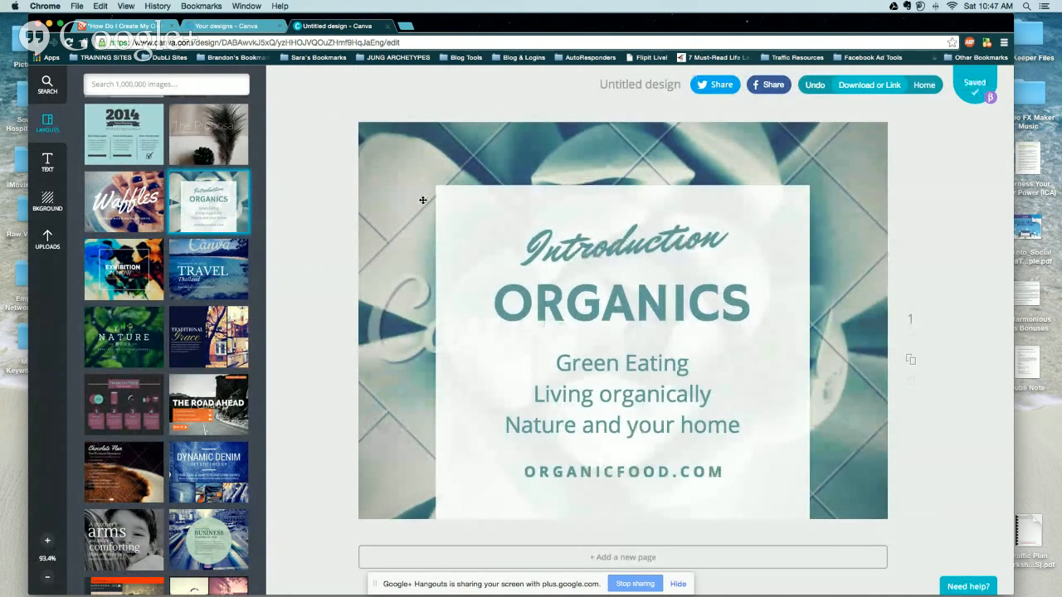
left_click(42, 248)
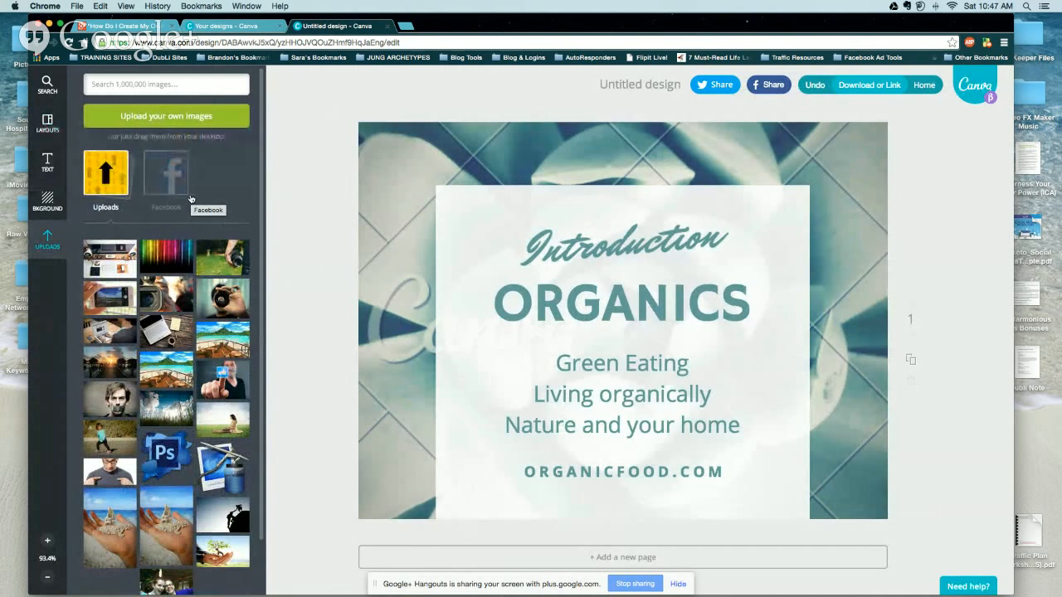
Make the uploaded desk photo the slide background behind the ORGANICS text panel.
left_click(118, 265)
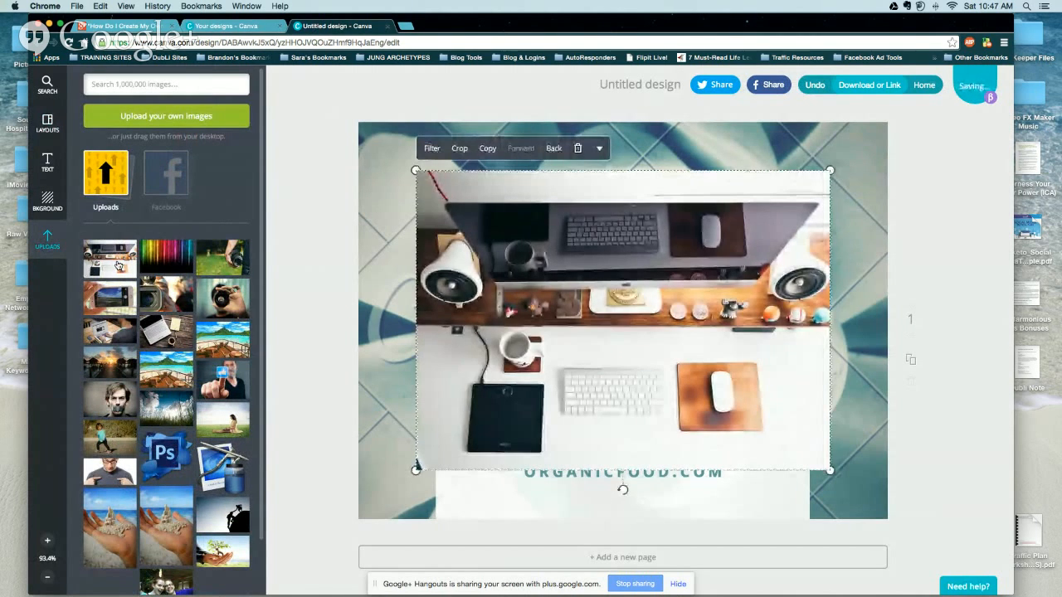
left_click_drag(538, 260, 472, 217)
left_click(512, 105)
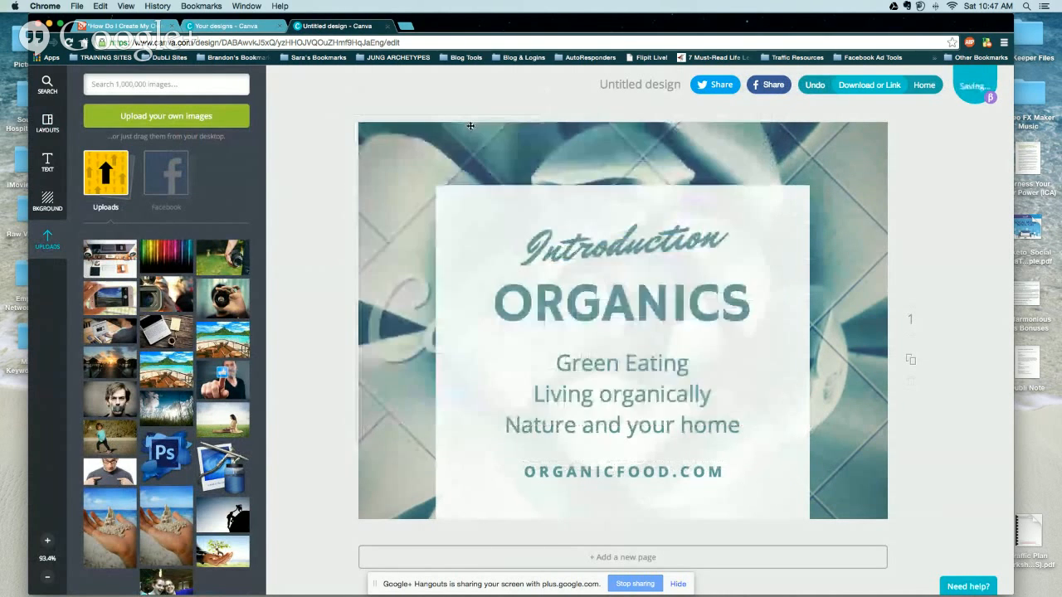
left_click_drag(120, 258, 391, 225)
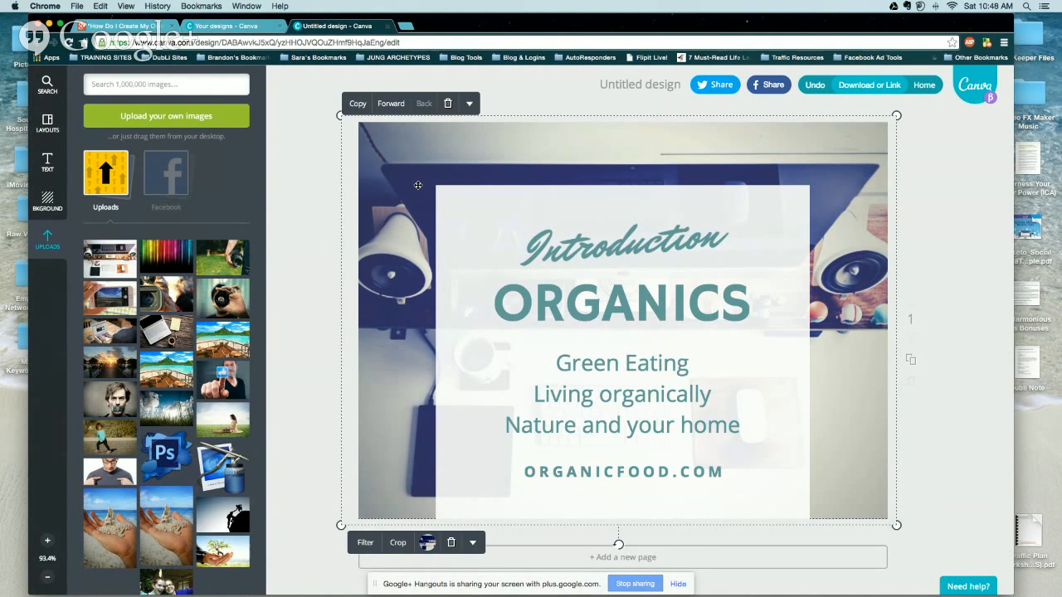
left_click(317, 171)
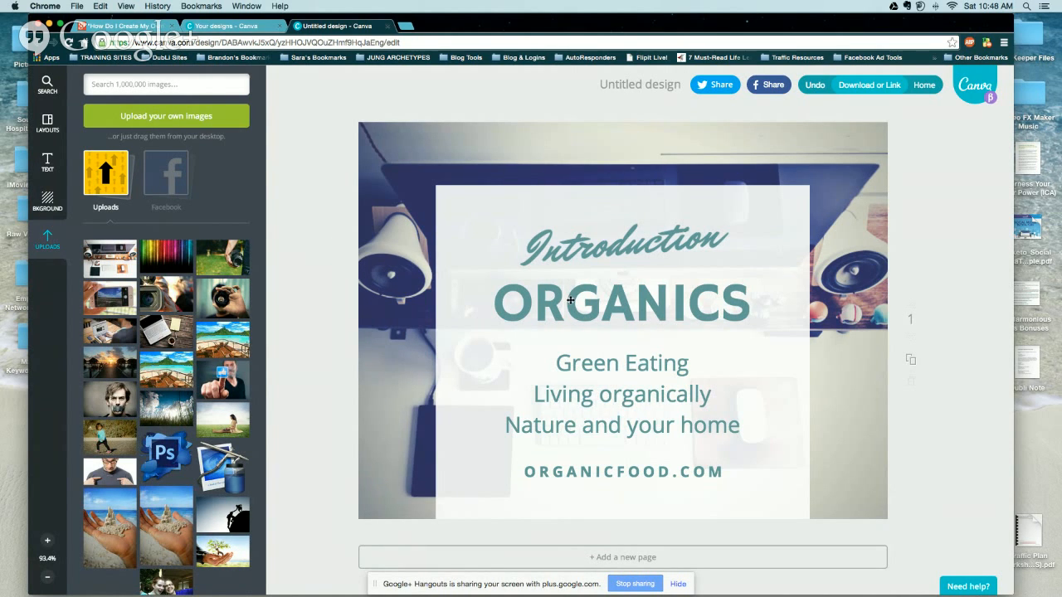
Replace the Introduction heading text with 'How Do I'.
double_click(585, 253)
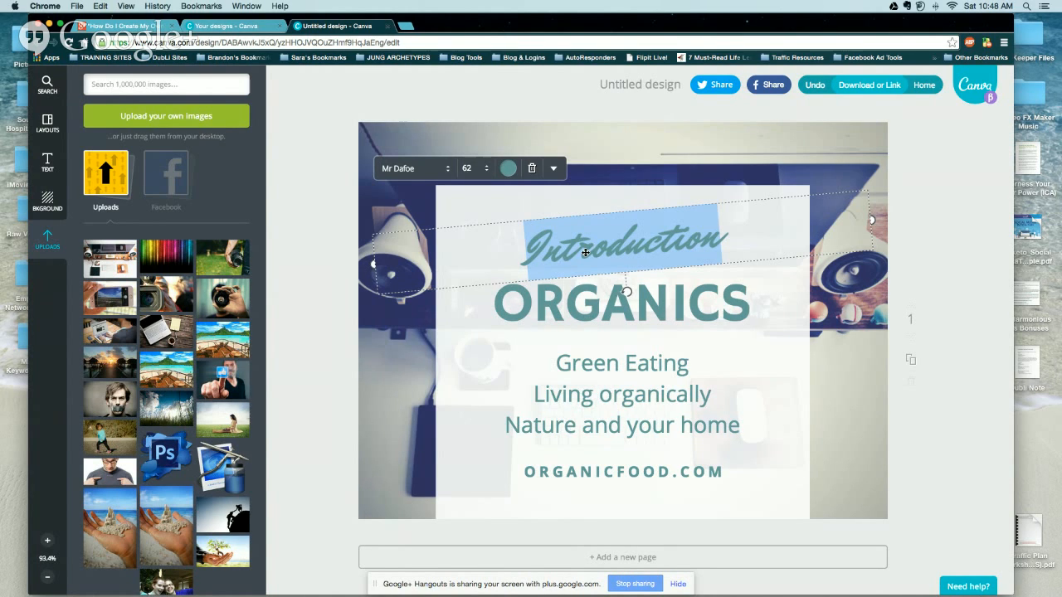
type("How Do I")
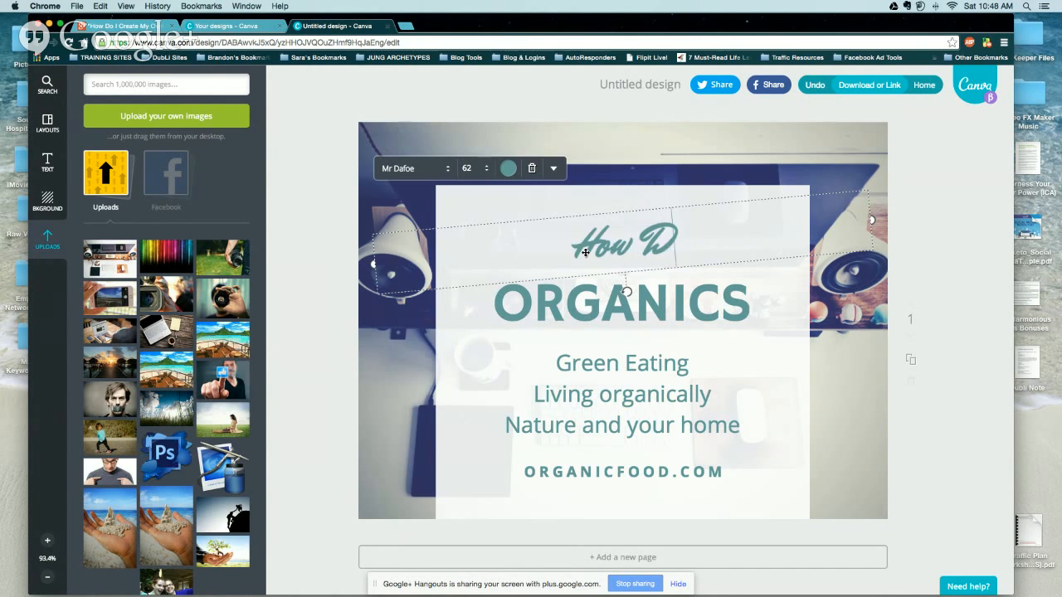
triple_click(639, 244)
Set the 'How Do I' line in the Yellowtail font.
left_click(430, 177)
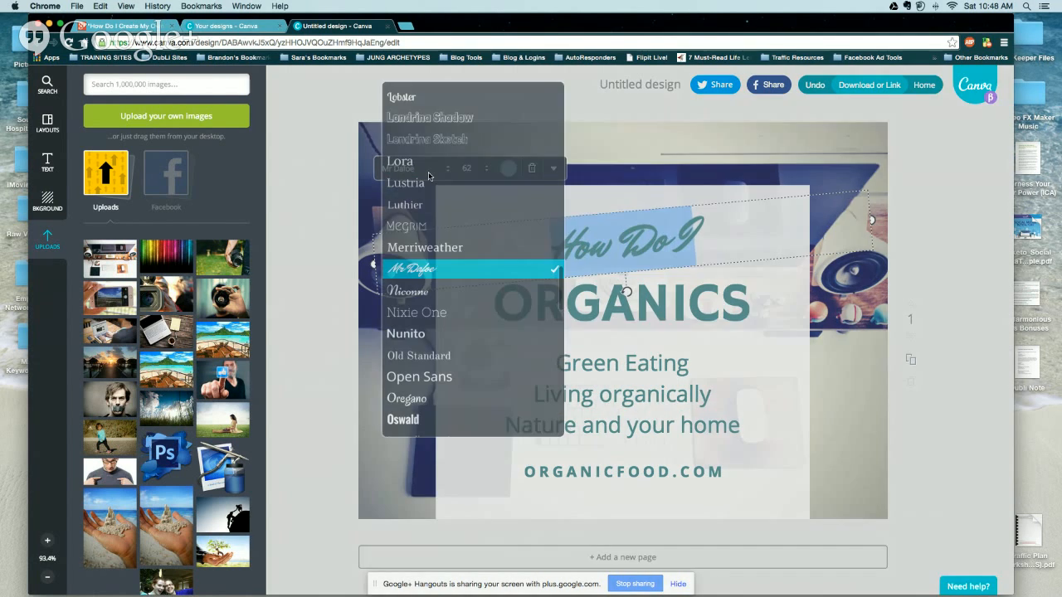
scroll(430, 323, "down", 1)
scroll(430, 323, "down", 8)
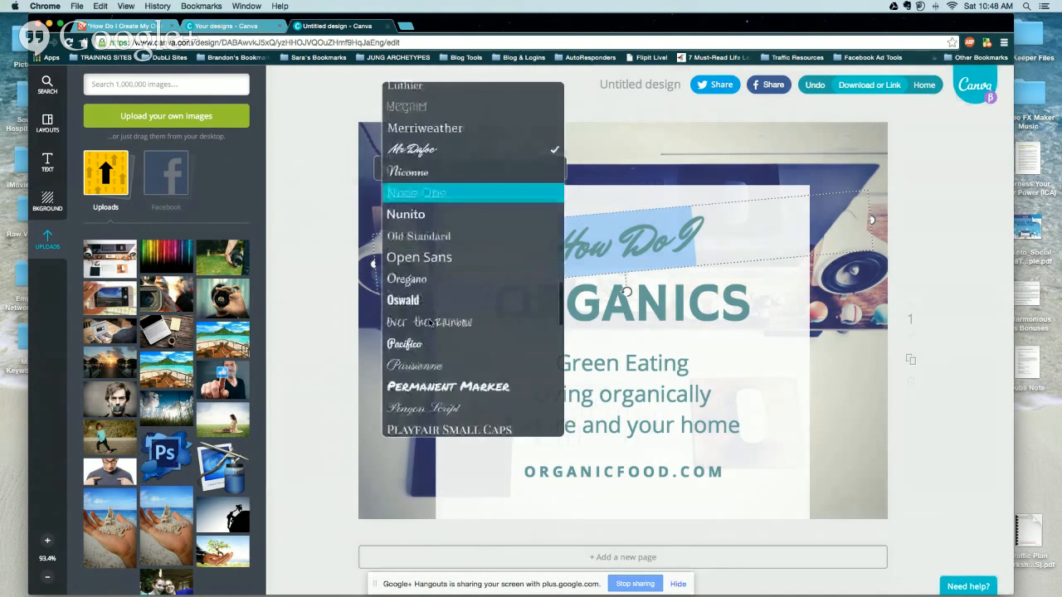
scroll(429, 323, "down", 8)
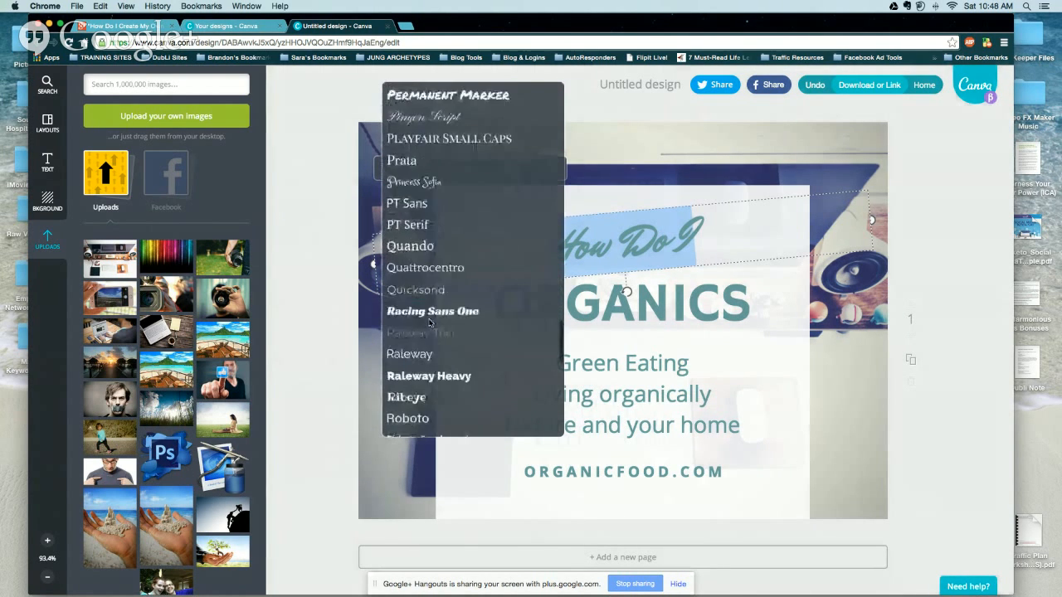
scroll(430, 323, "down", 8)
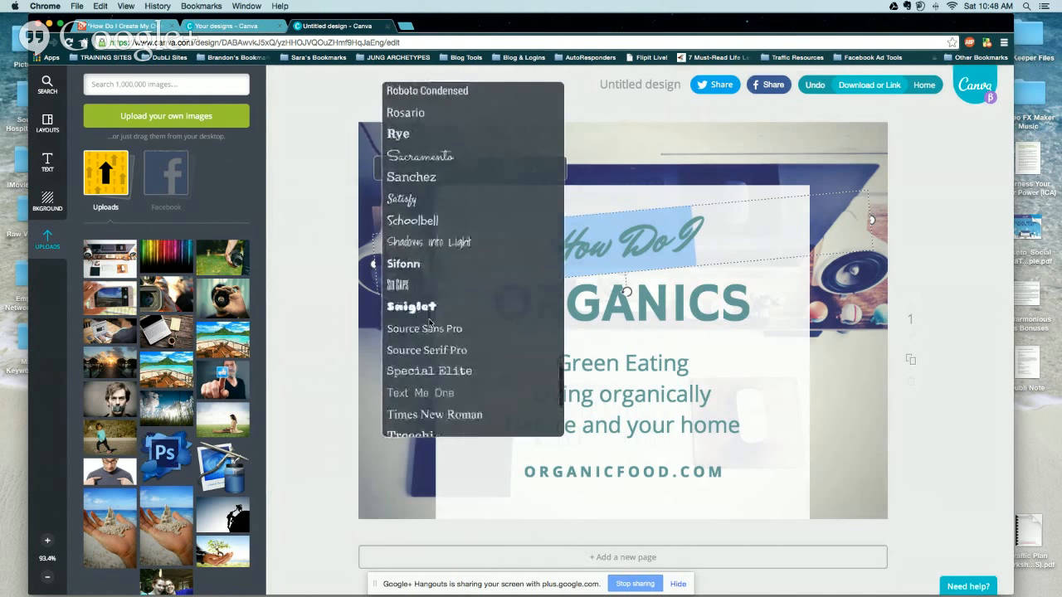
scroll(430, 324, "down", 1)
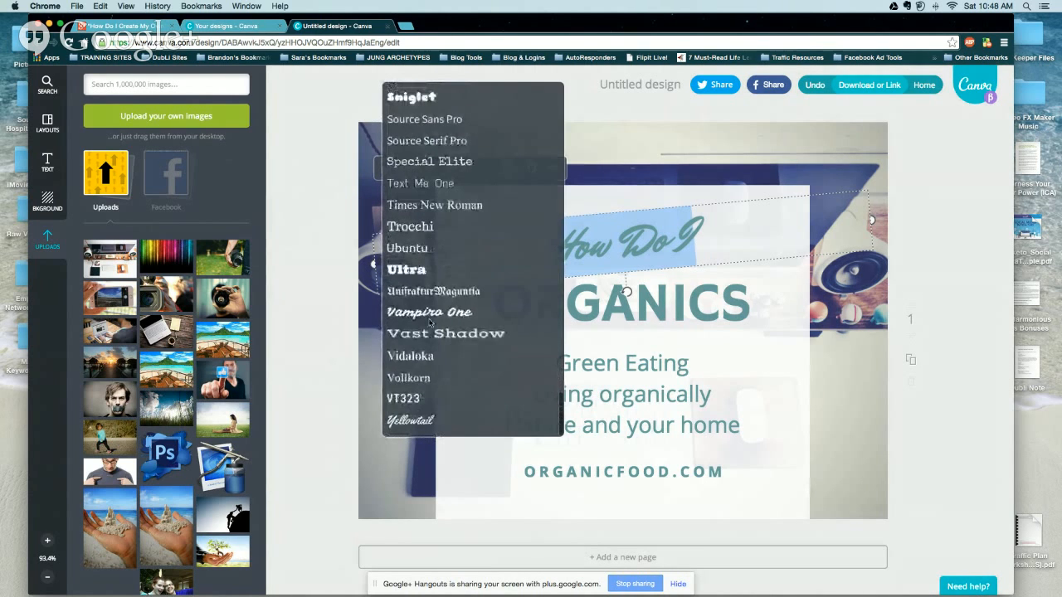
left_click(438, 418)
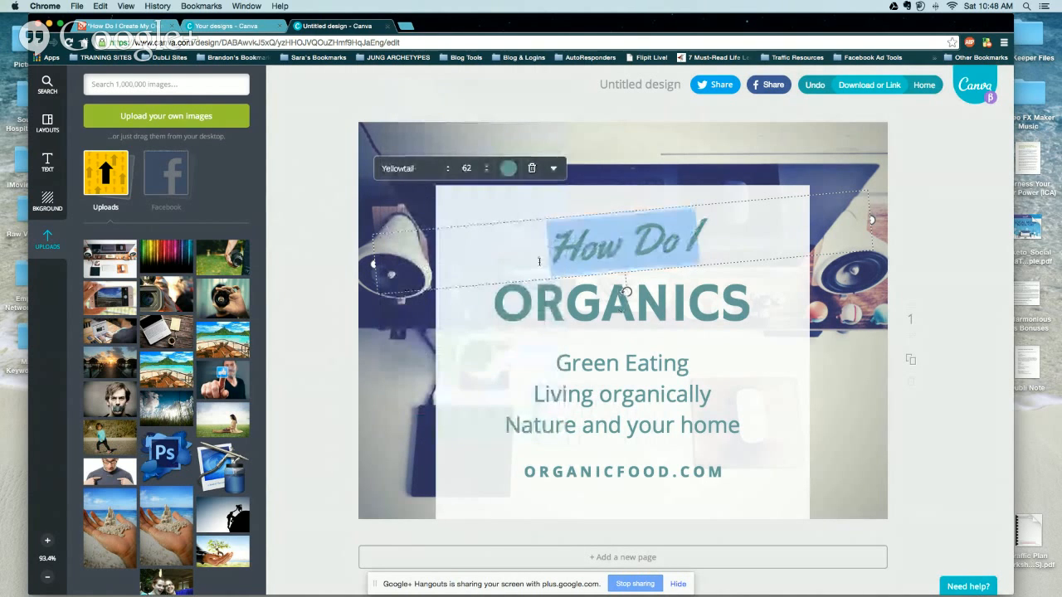
left_click(486, 174)
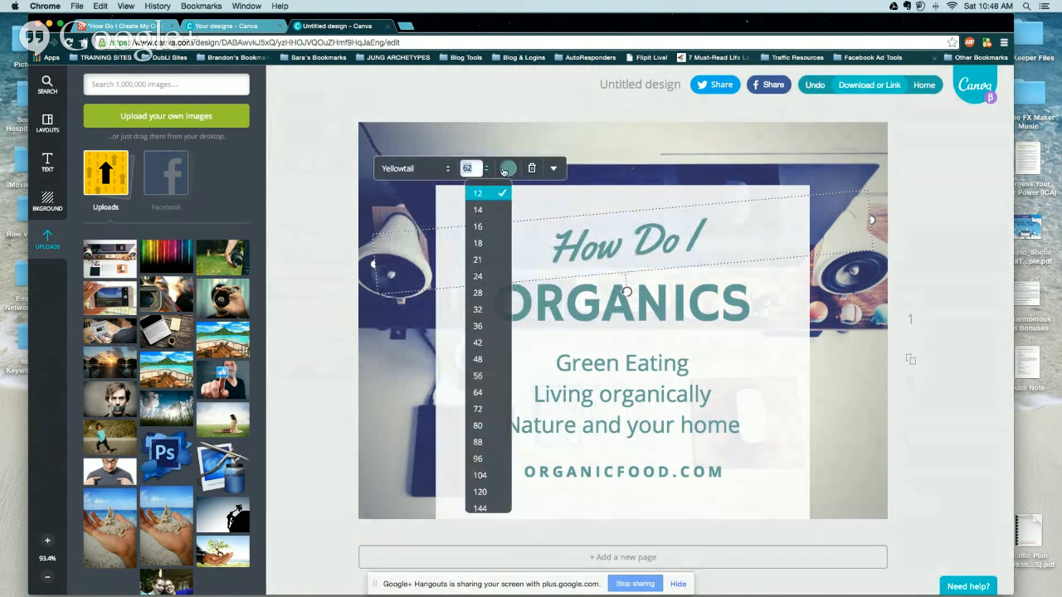
left_click(506, 169)
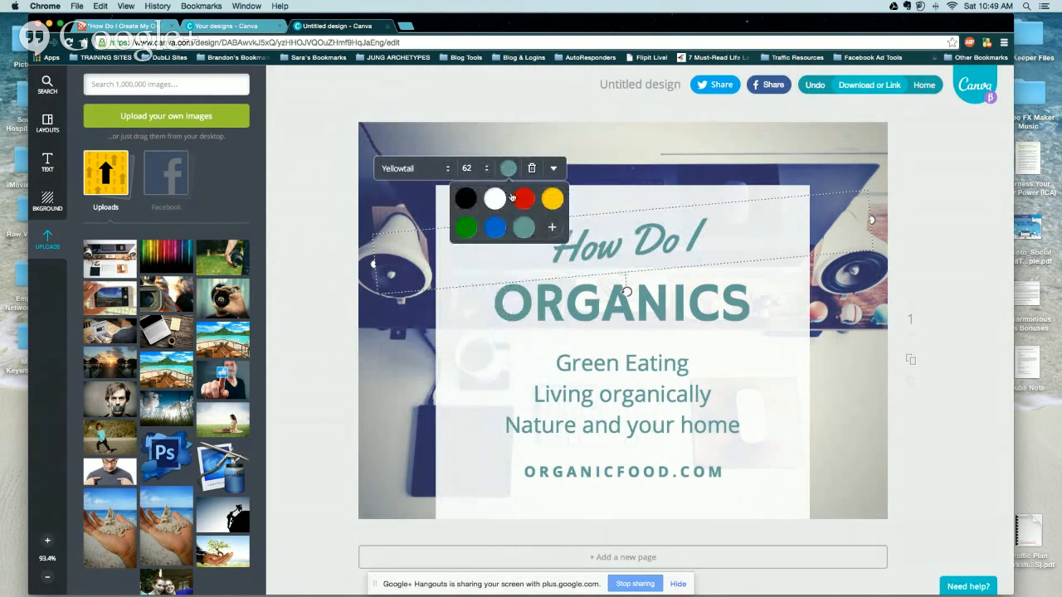
Keep the 'How Do I' heading in teal 64999a and close the text menus.
left_click(552, 227)
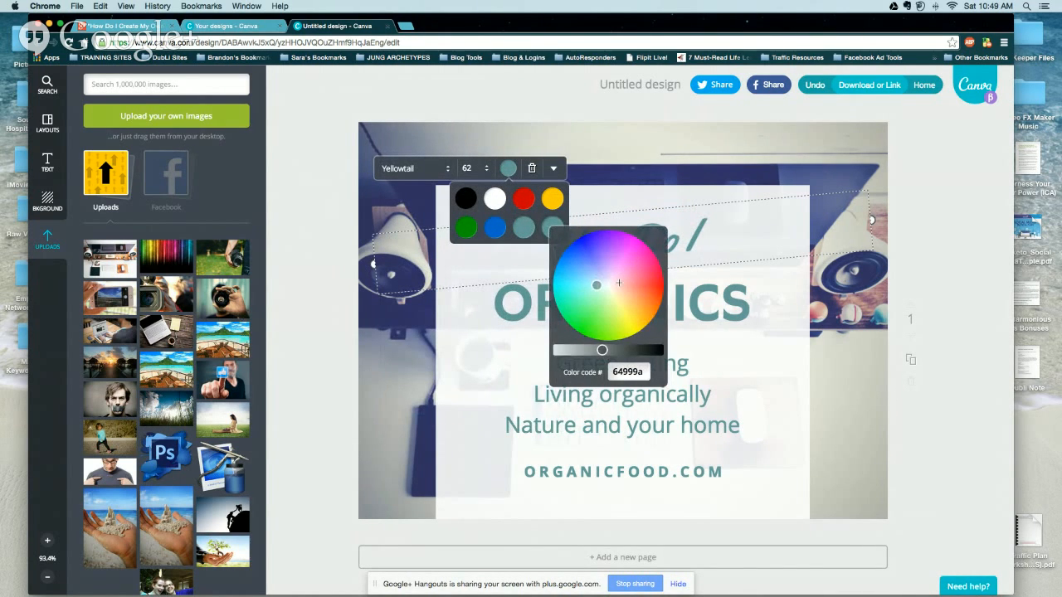
left_click(554, 170)
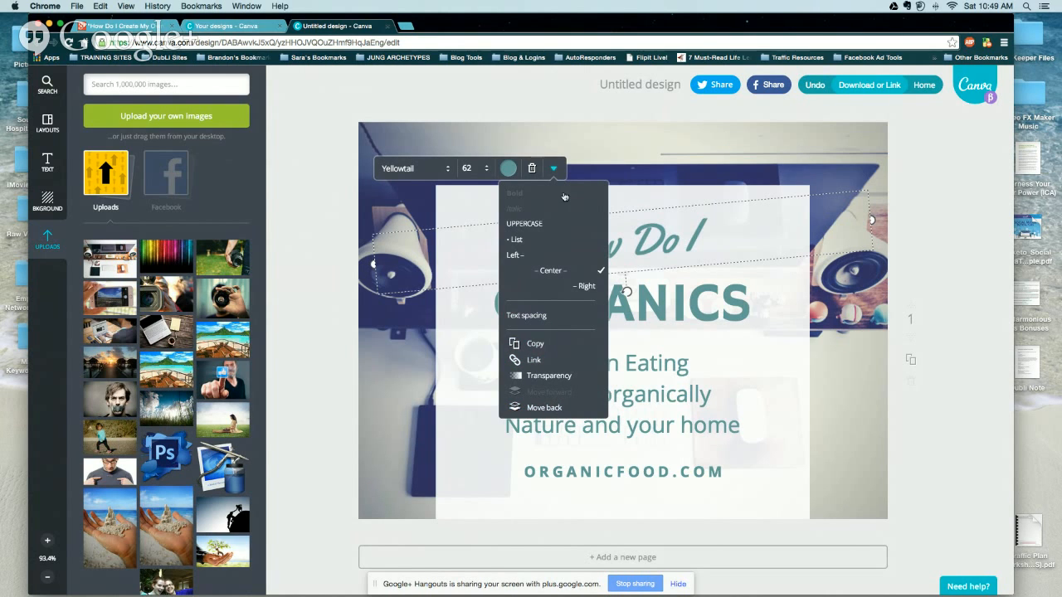
left_click(616, 192)
left_click(617, 193)
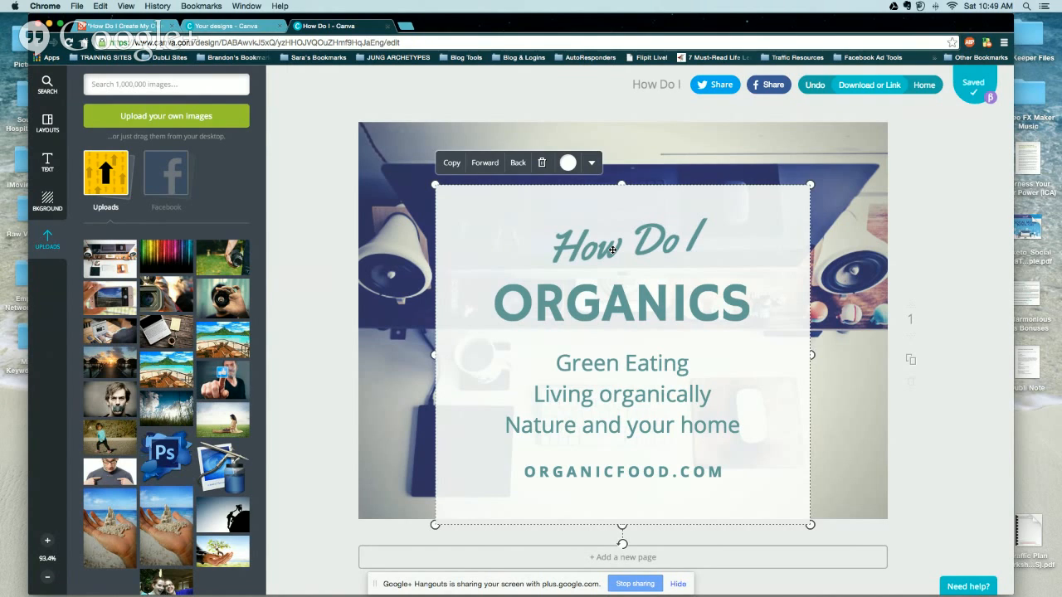
Change ORGANICS to 'CREATE MY' and add a duplicated line below reading 'OWN GRAPHICS?'.
double_click(613, 298)
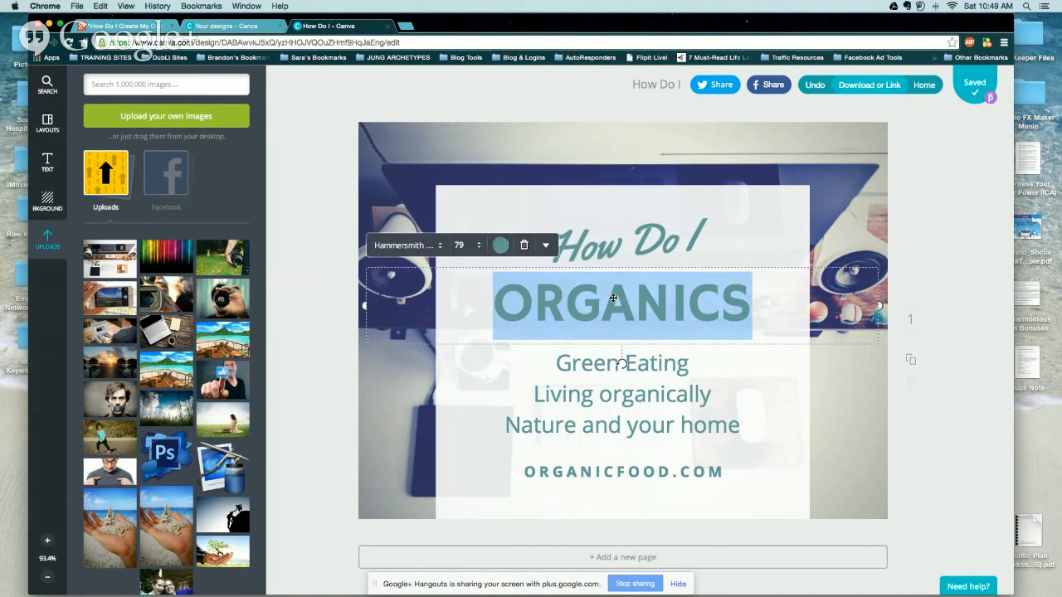
type("CREATE MY OWN")
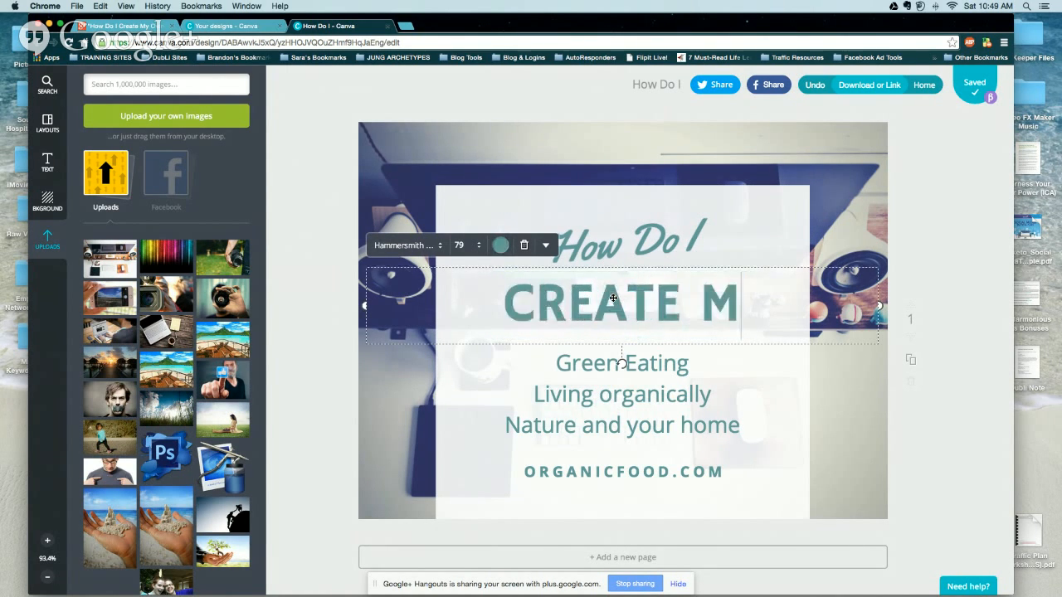
key("BackSpace")
key("BackSpace")
key("BackSpace")
key("BackSpace")
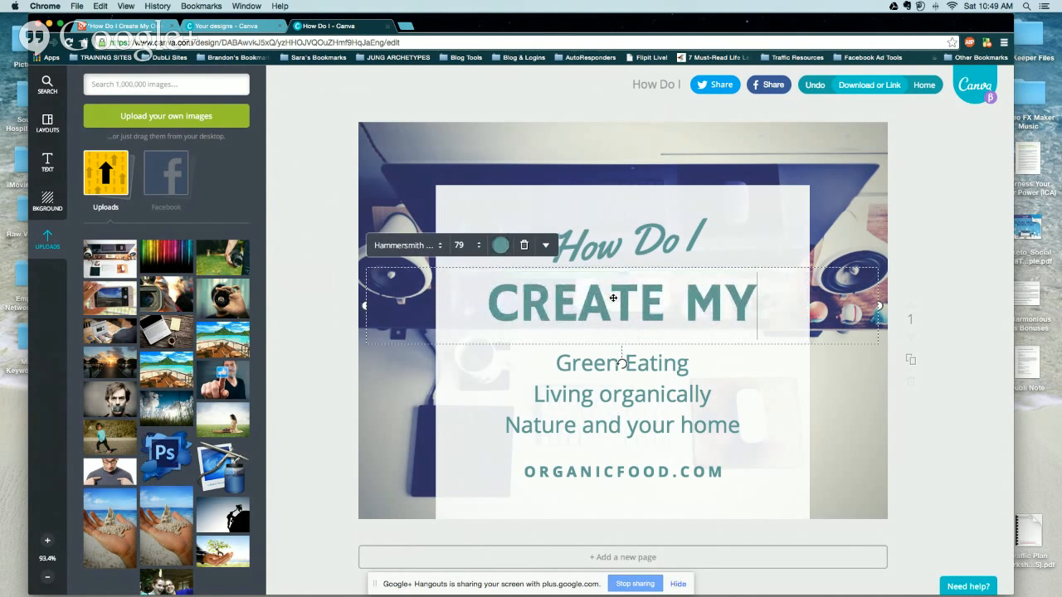
left_click(755, 391)
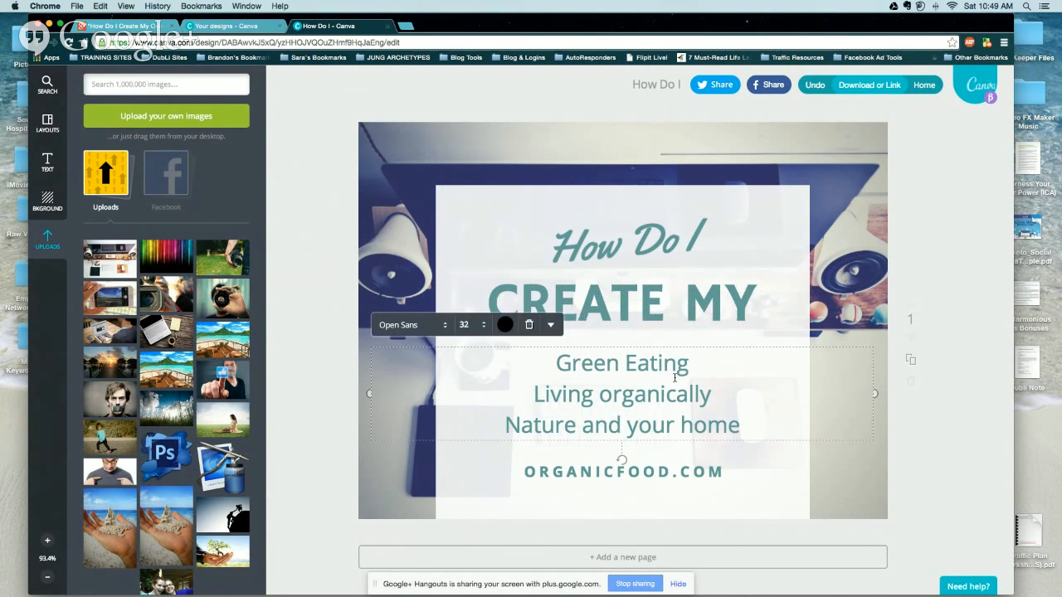
left_click(647, 308)
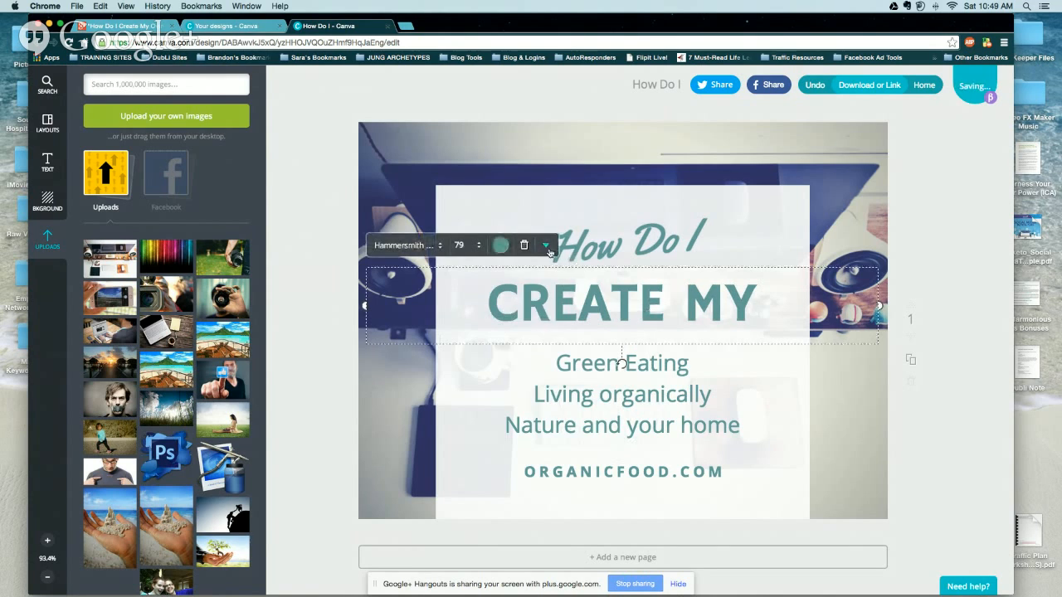
left_click(545, 245)
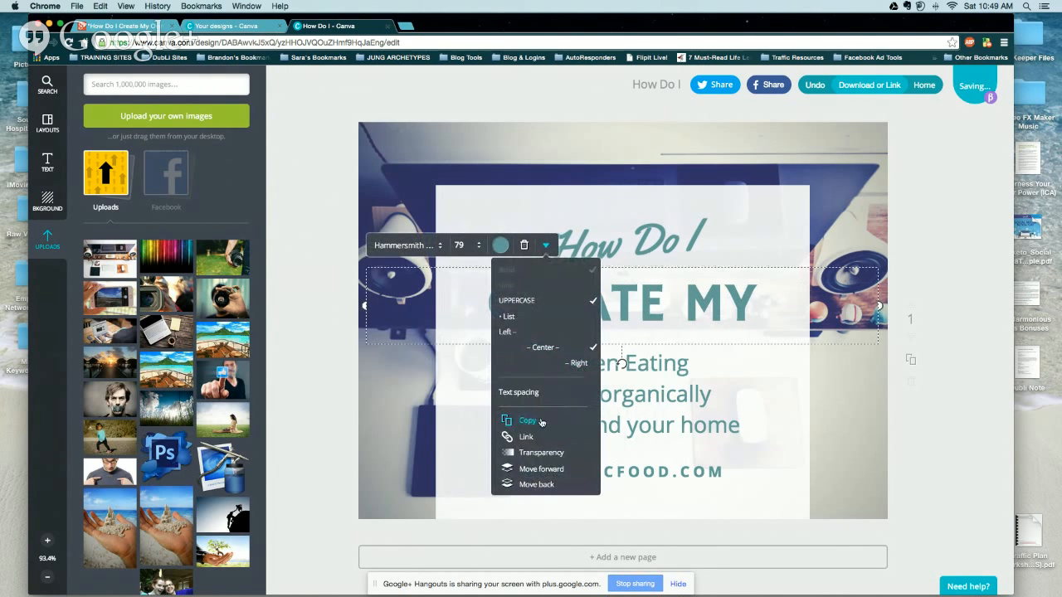
left_click(527, 420)
left_click(789, 244)
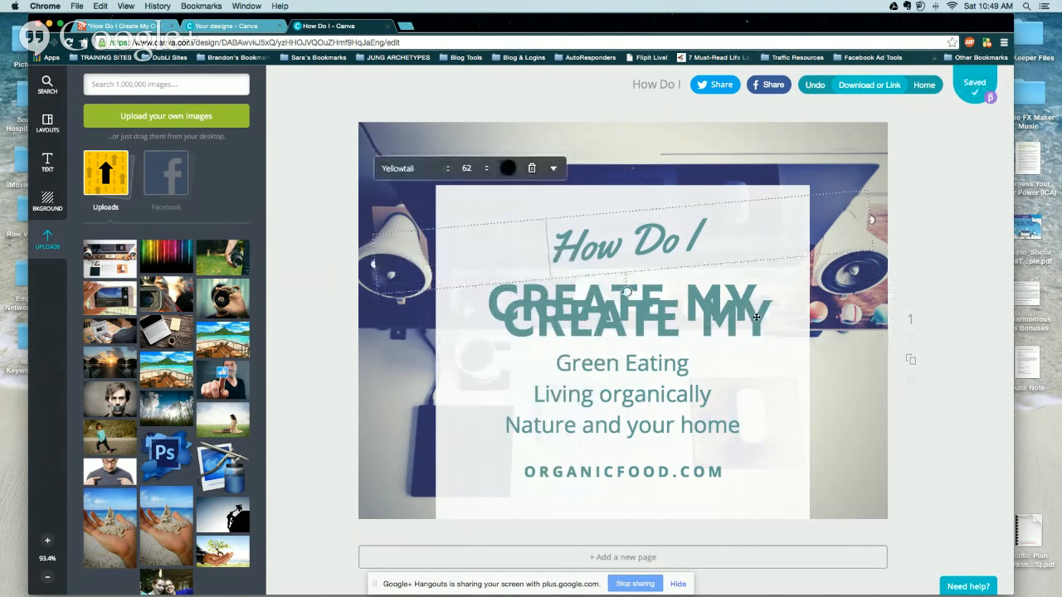
left_click_drag(756, 316, 750, 336)
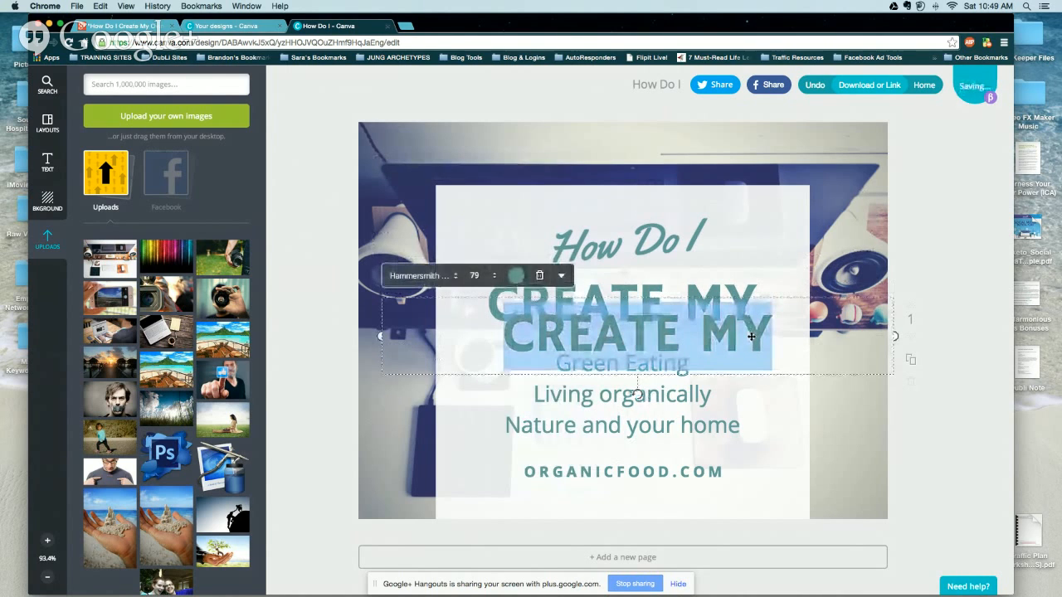
type("OWN")
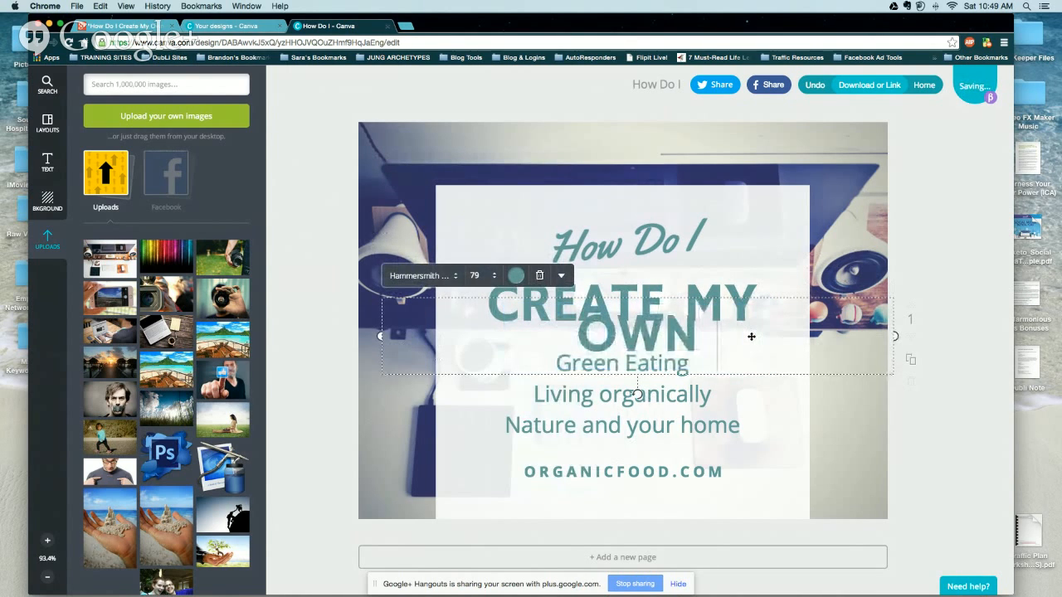
type(" GRAPHICS?")
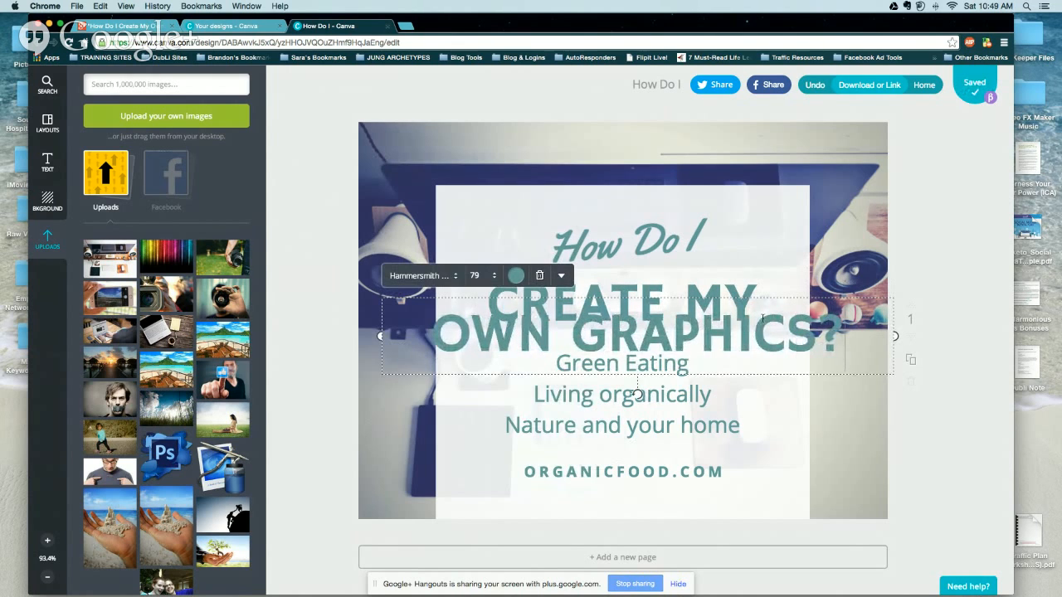
Move the body text and web address lower and set 'OWN GRAPHICS?' to size 56.
left_click(749, 257)
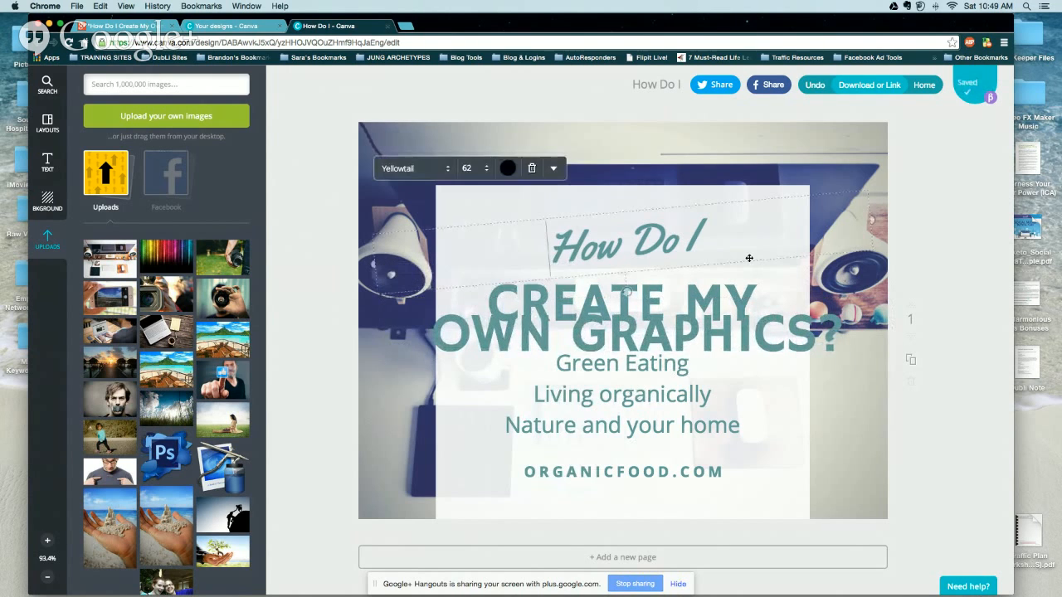
left_click(659, 382)
left_click_drag(639, 476, 640, 504)
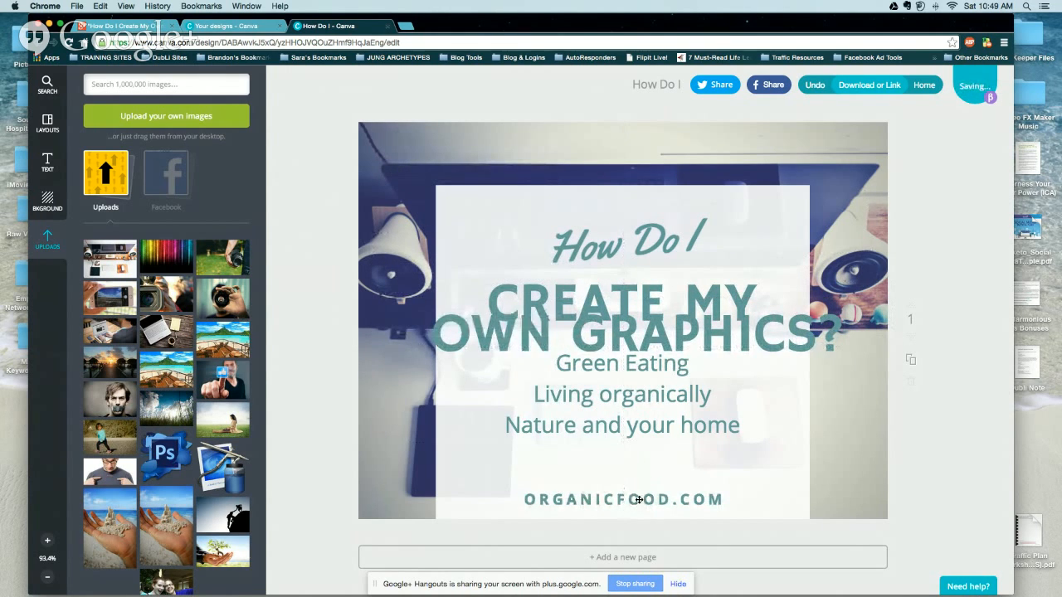
left_click_drag(642, 399, 635, 444)
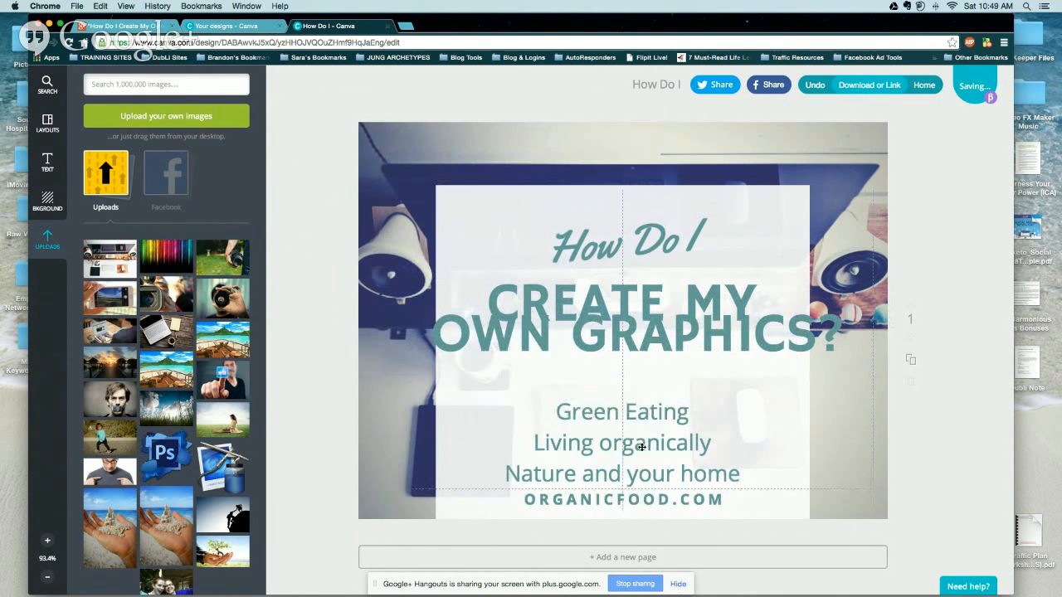
left_click_drag(626, 328, 626, 354)
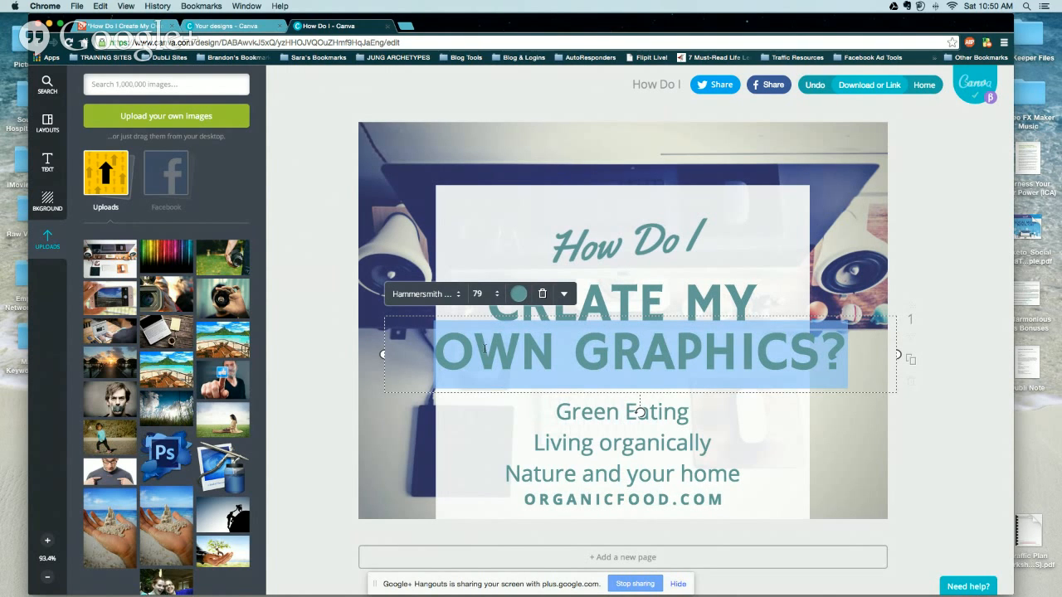
left_click(477, 294)
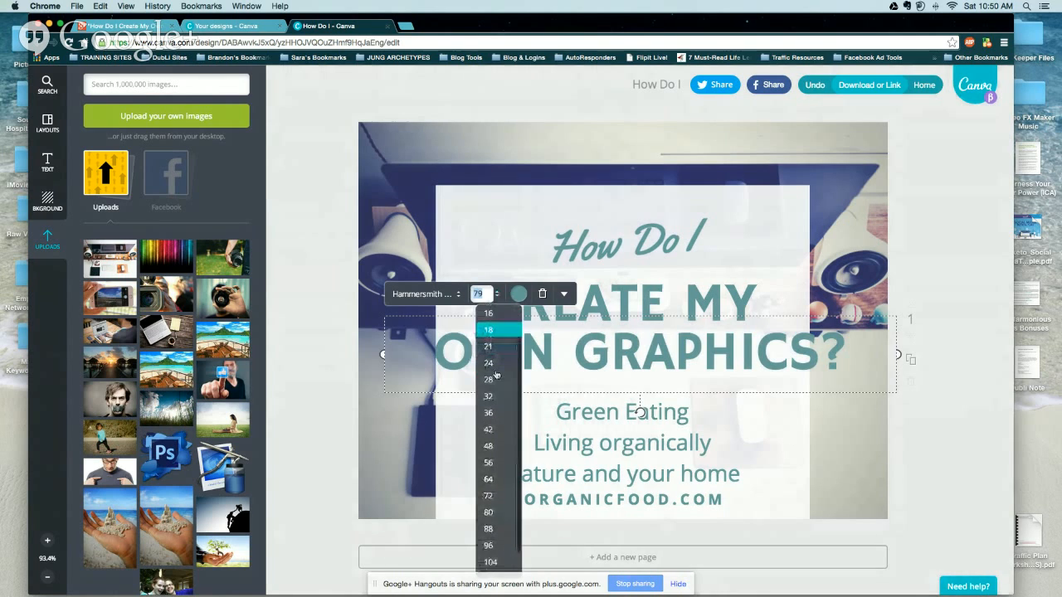
left_click(490, 462)
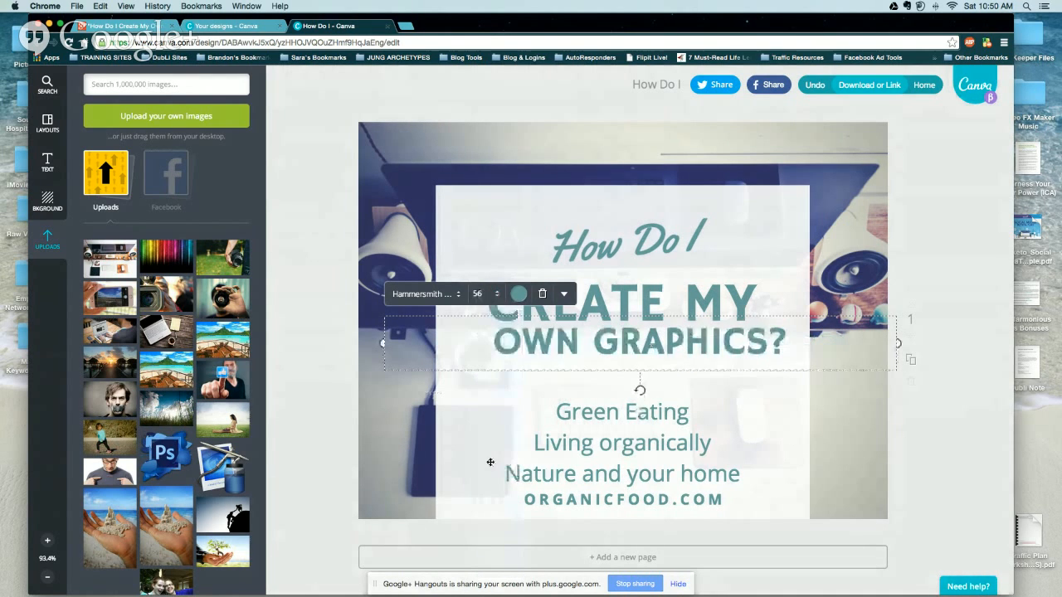
left_click(498, 398)
left_click_drag(604, 344, 597, 352)
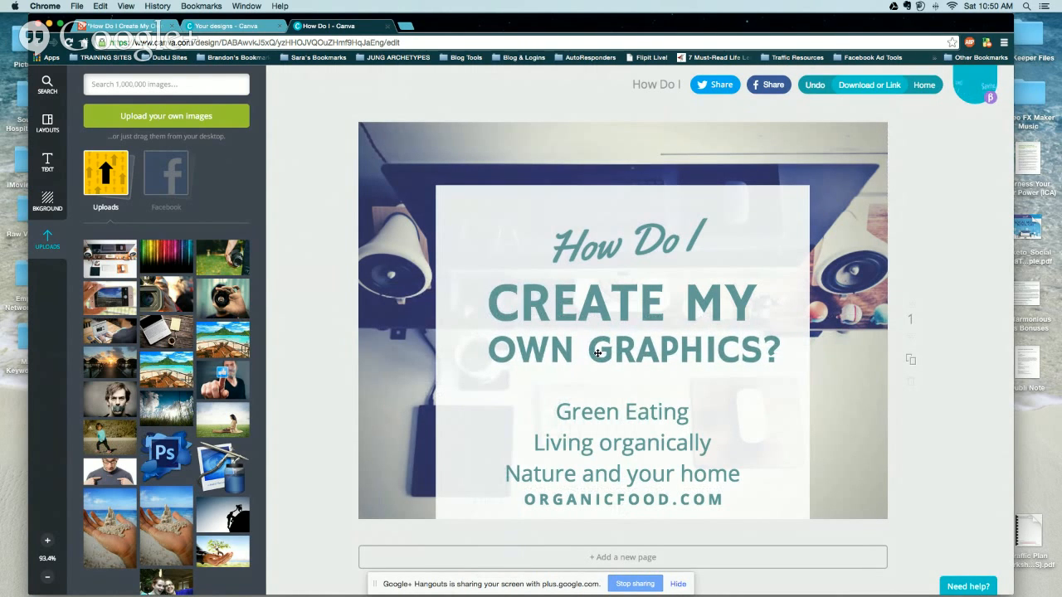
Replace the three placeholder lines with 'My #1 FREE Photo Editing Tool For the Less Photoshop Savvy!'.
triple_click(620, 417)
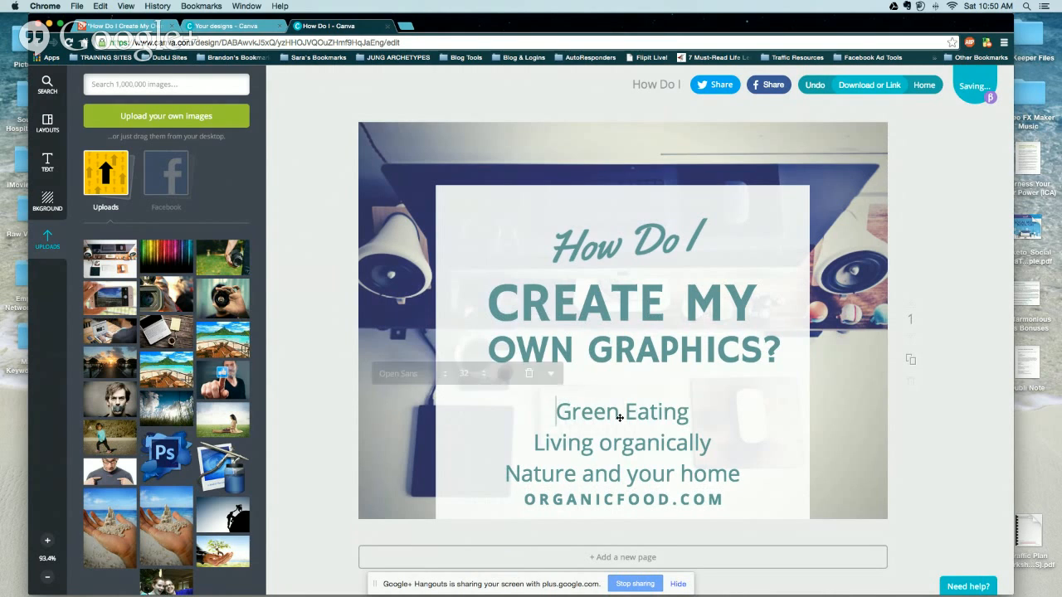
left_click_drag(743, 469, 519, 407)
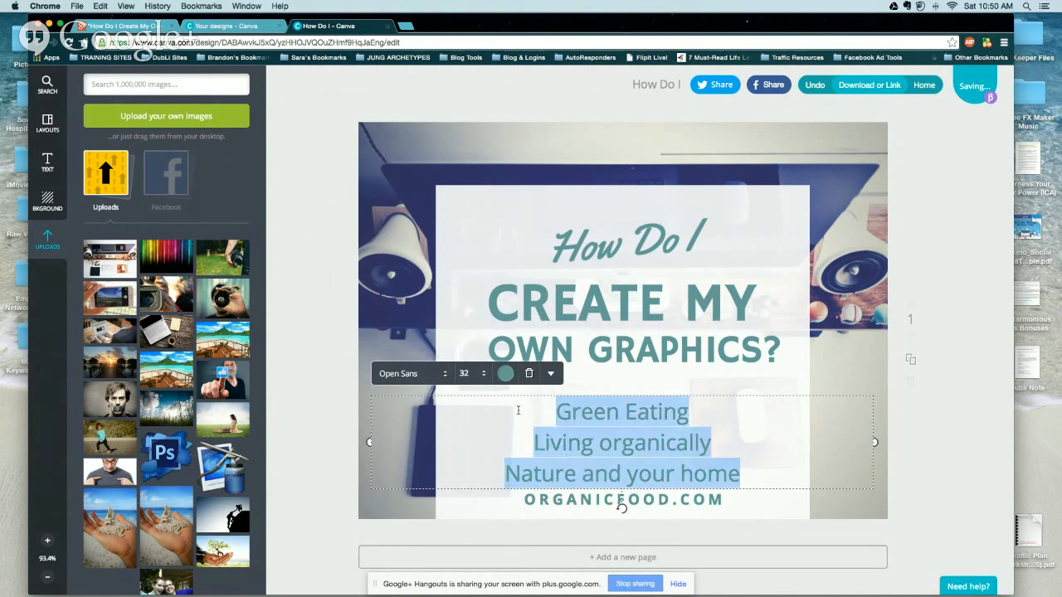
type("MY")
key("BackSpace")
type("y")
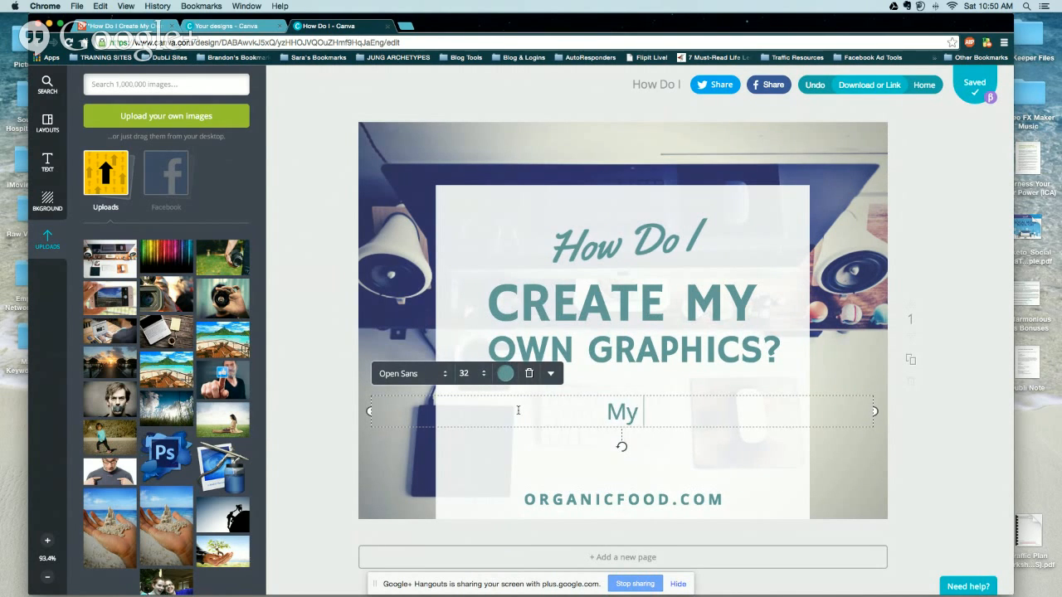
type(" #1 FREE ")
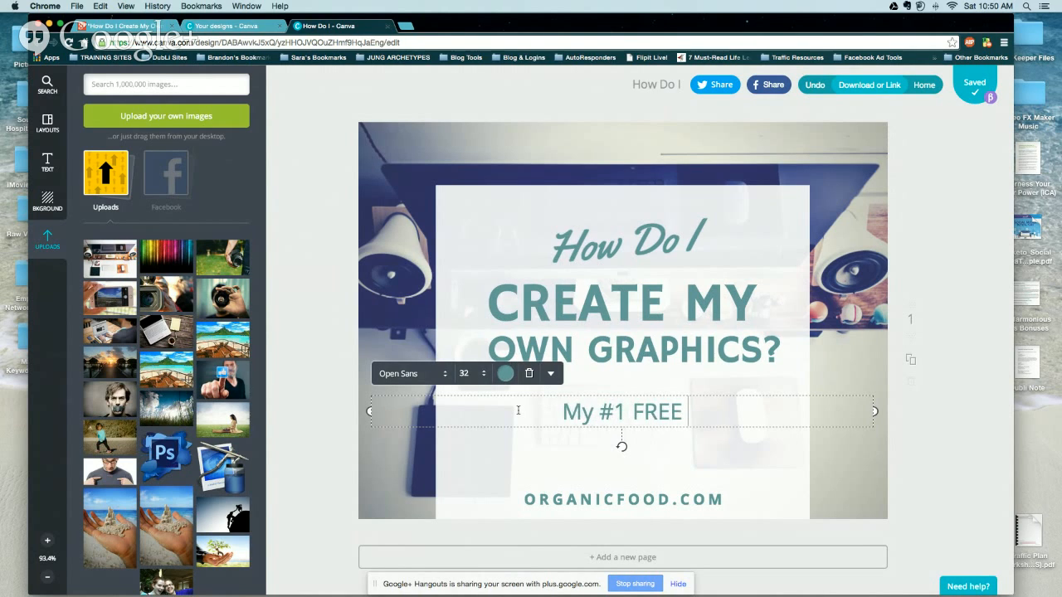
type("Photoed")
key("BackSpace")
key("BackSpace")
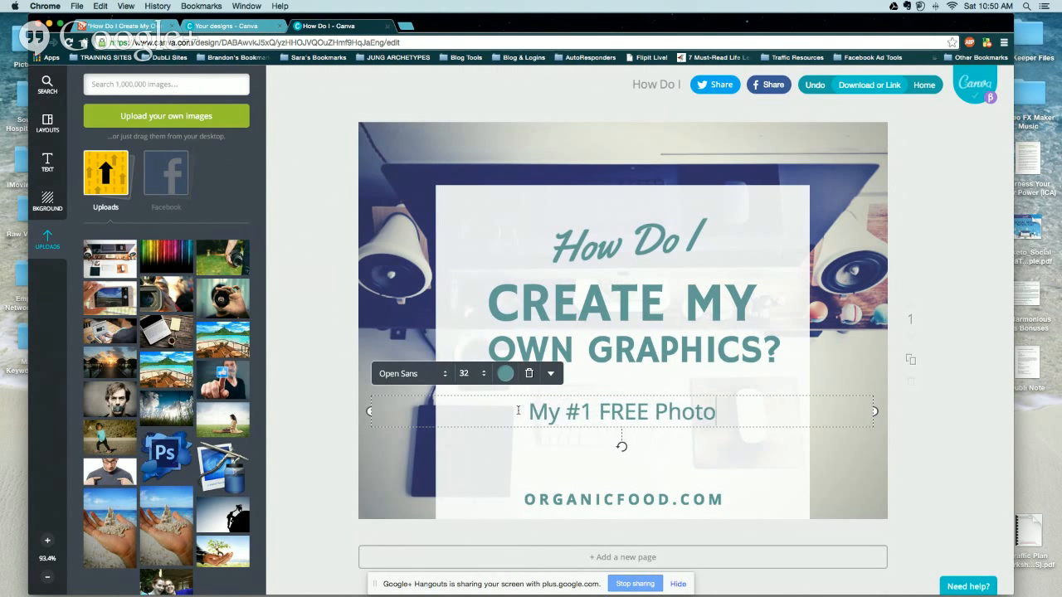
key("BackSpace")
type("o Edit")
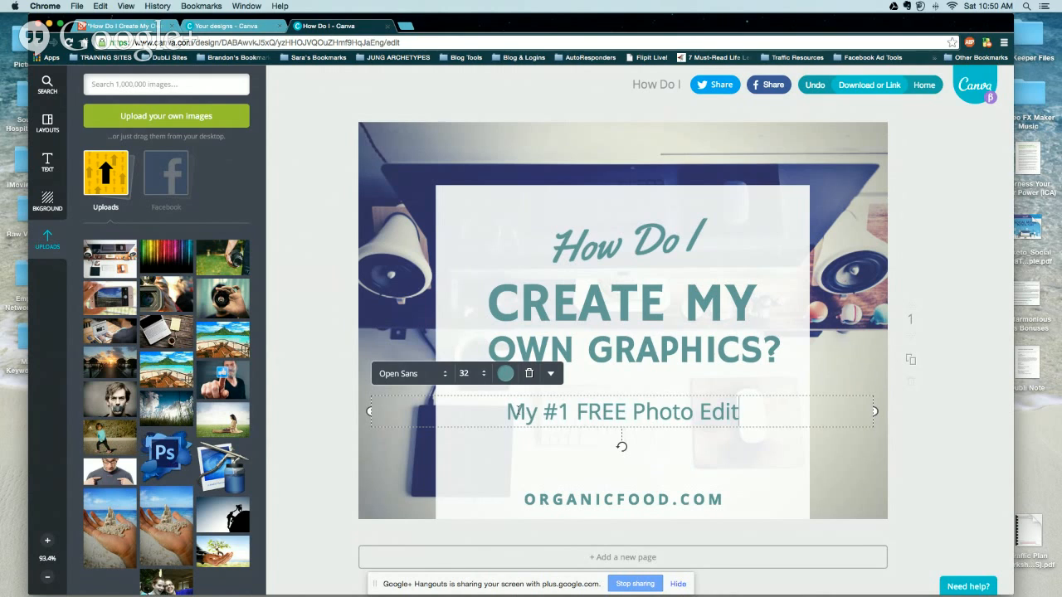
type("ing Tool F")
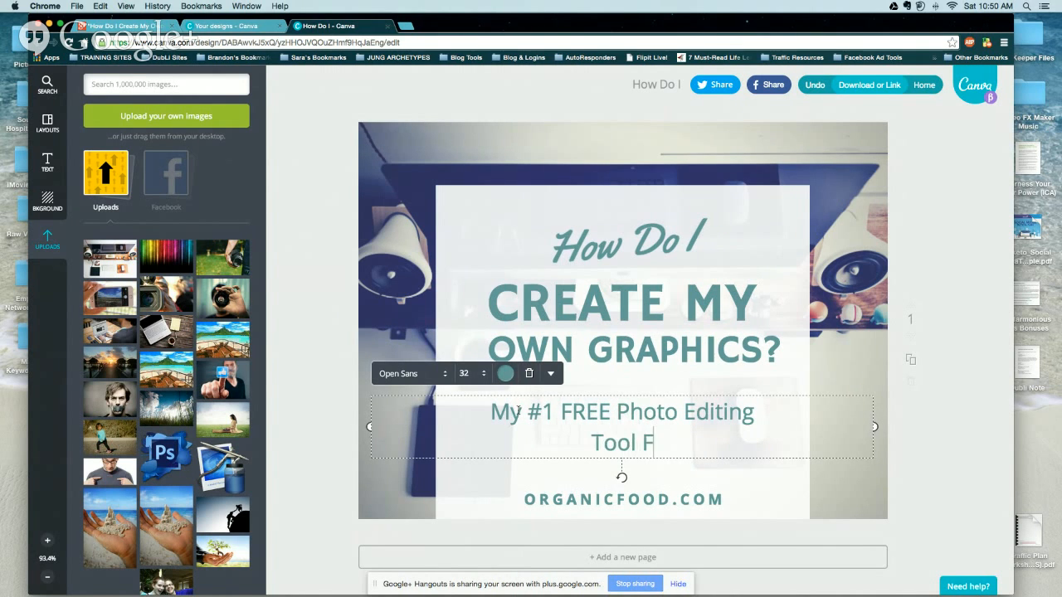
type("or the Less Photos")
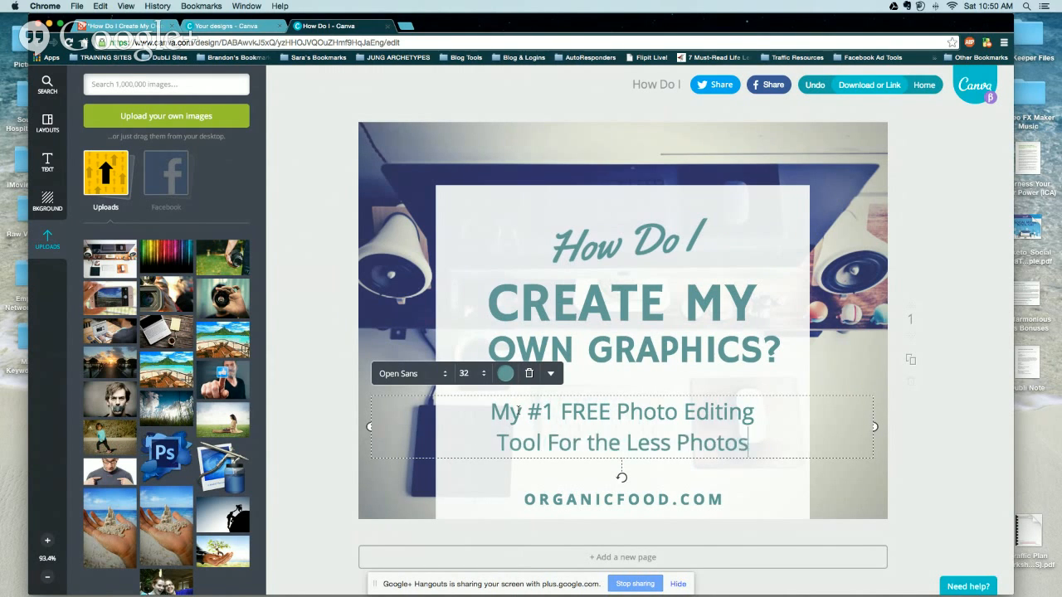
type("hop")
key("Return")
type("Savvy")
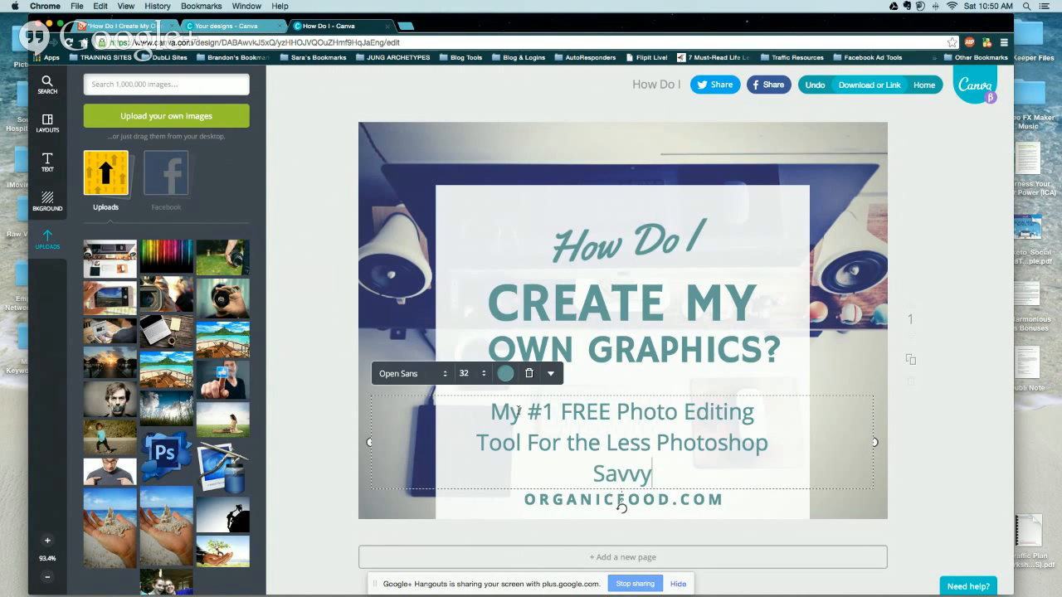
type("!")
Make the tagline italic at font size 18.
left_click_drag(657, 471, 487, 414)
left_click(469, 374)
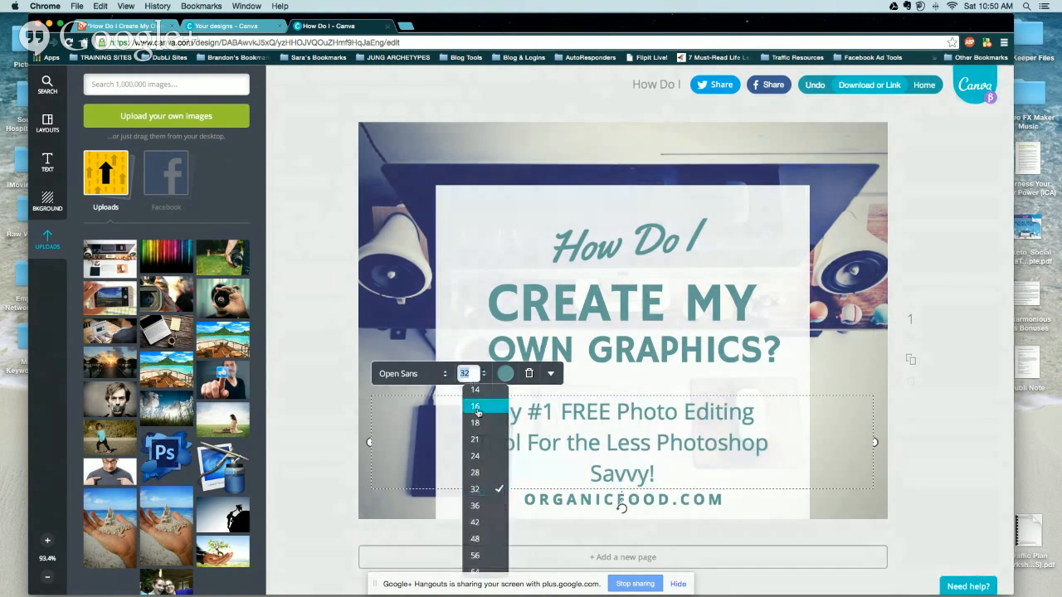
left_click(475, 423)
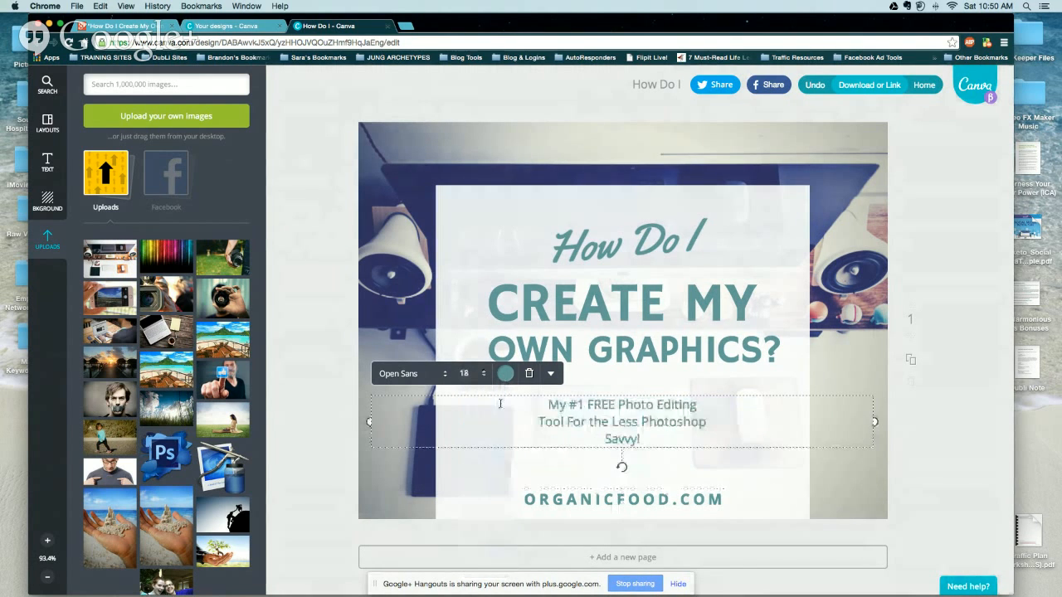
left_click(550, 373)
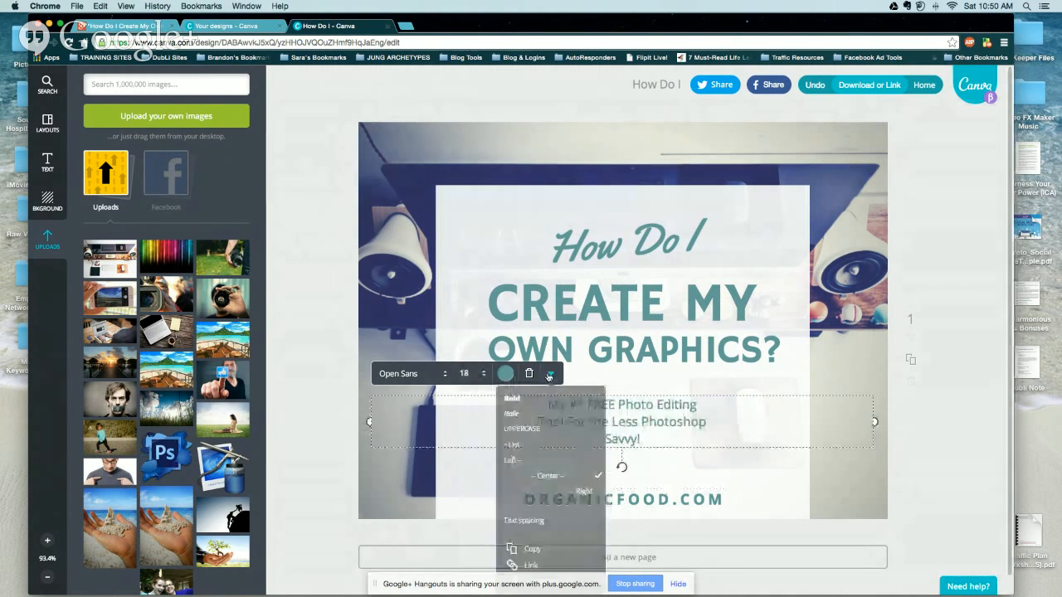
left_click(552, 414)
left_click(685, 453)
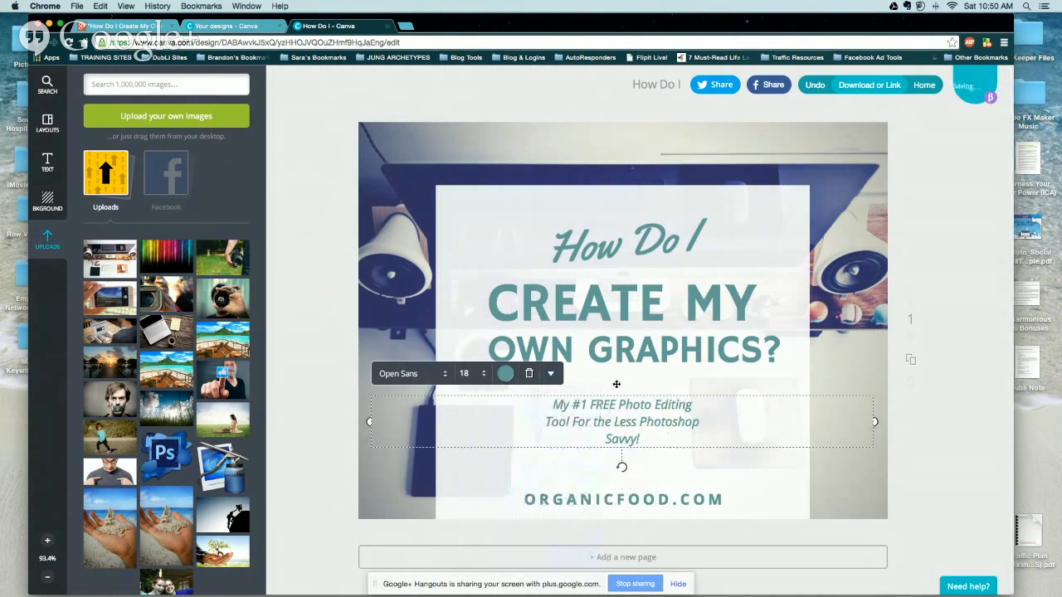
left_click(653, 502)
double_click(653, 502)
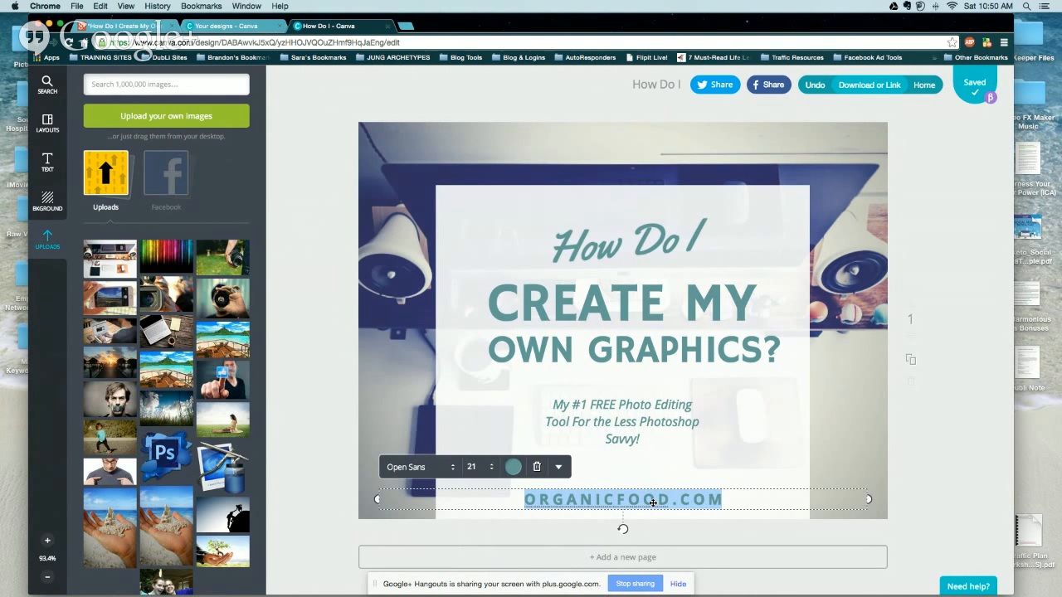
type("www.")
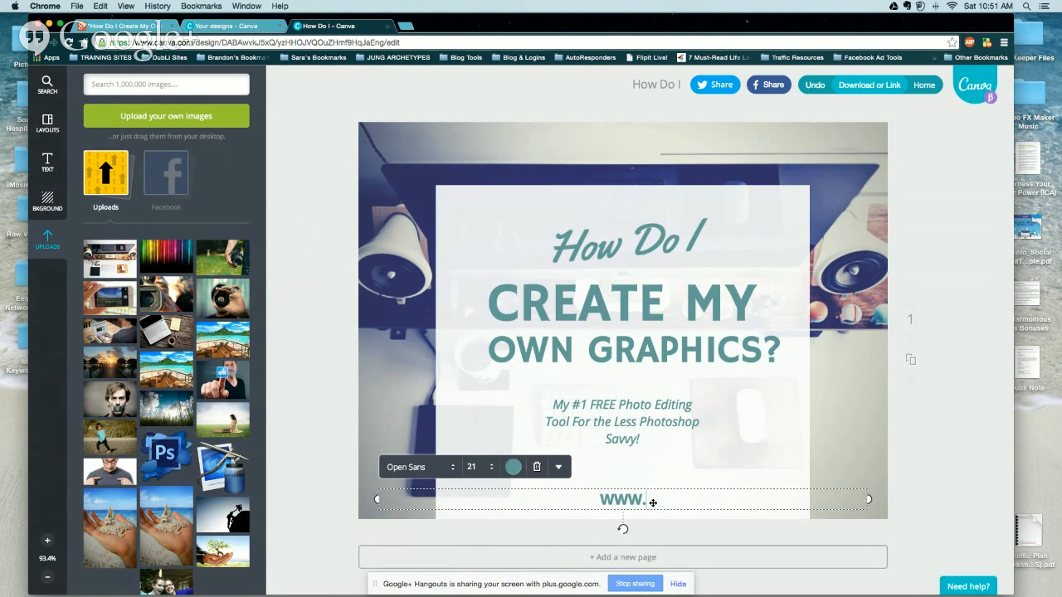
type("theharmoniou")
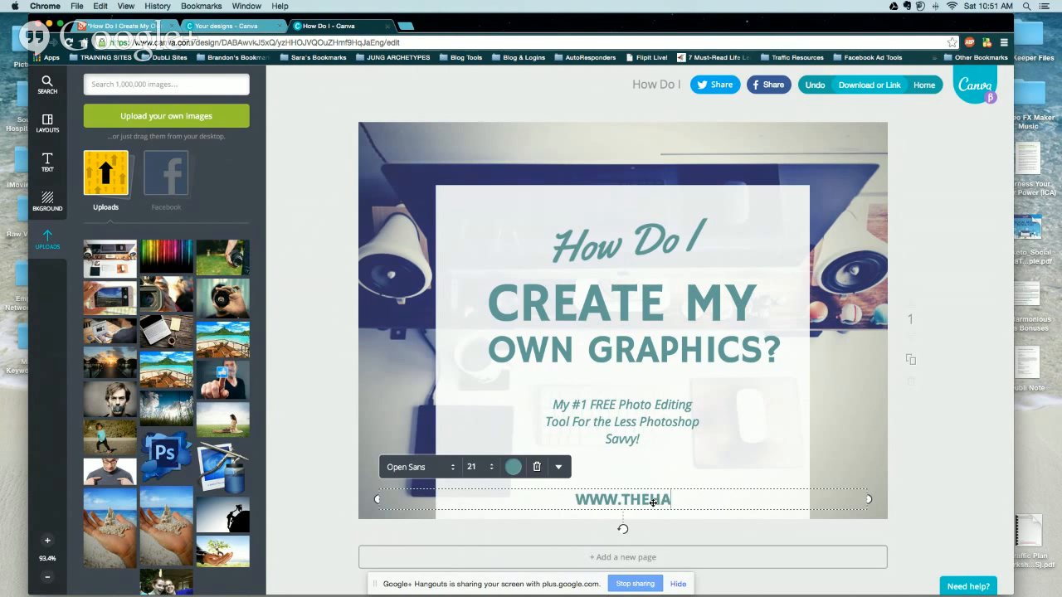
type("sduo.com")
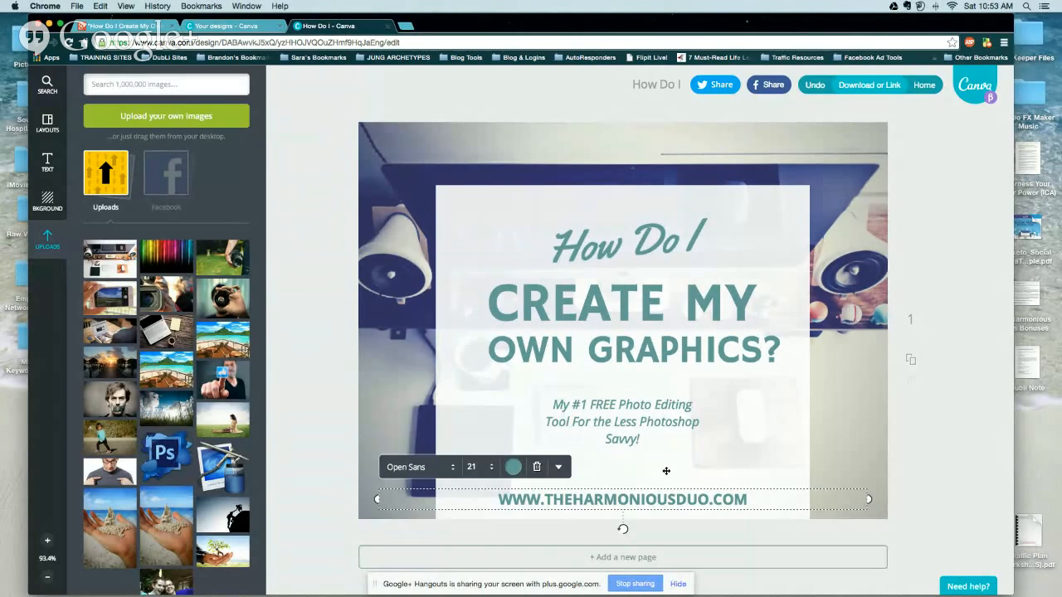
Reposition the tagline, OWN GRAPHICS?, CREATE MY and How Do I lines, keeping them centred.
left_click(655, 465)
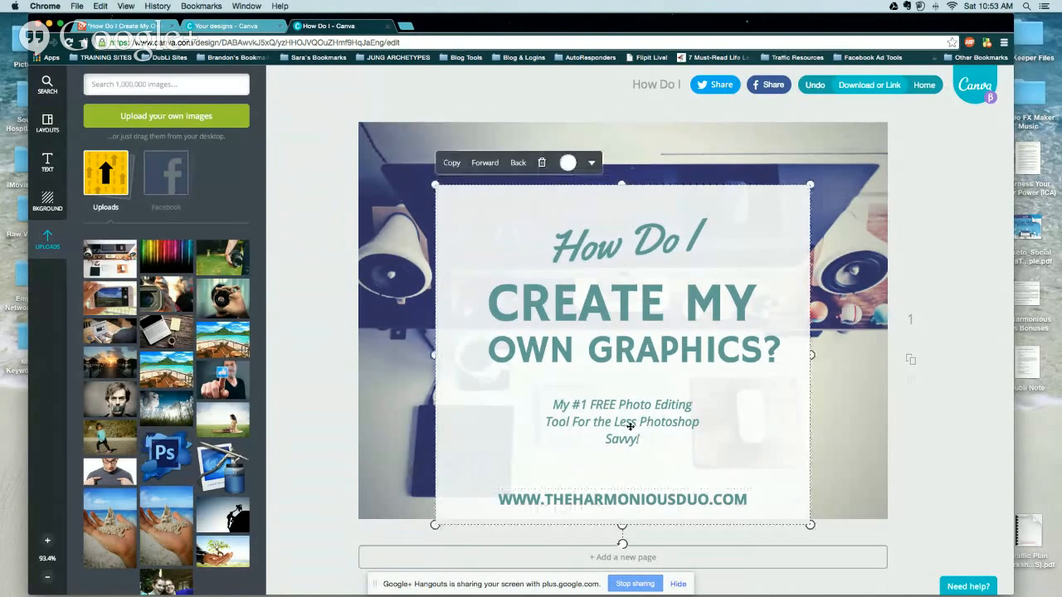
left_click(516, 429)
left_click(571, 464)
left_click_drag(605, 427, 605, 448)
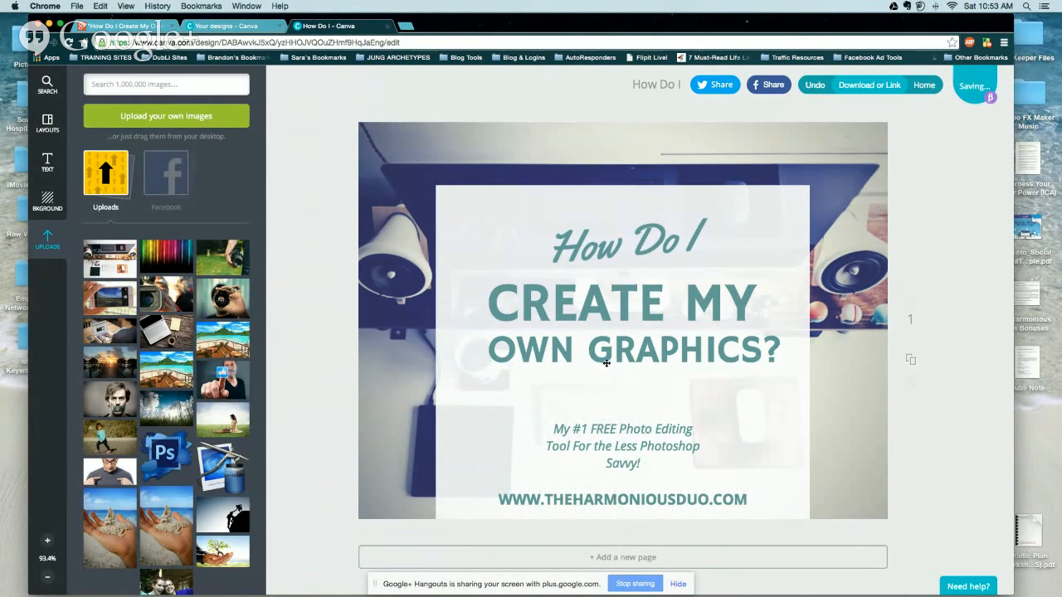
left_click_drag(603, 361, 603, 381)
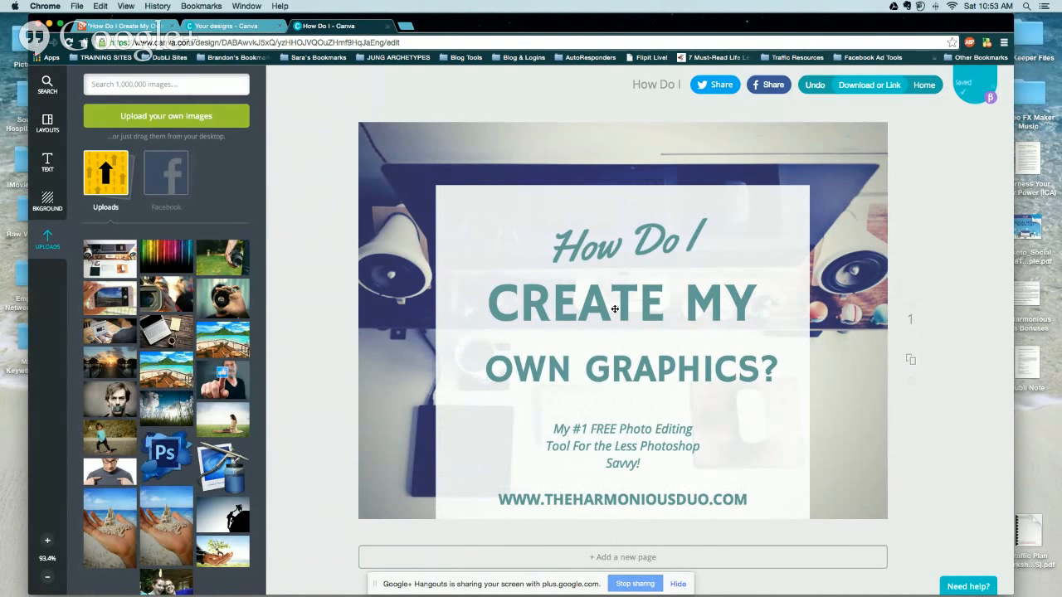
left_click_drag(602, 305, 602, 326)
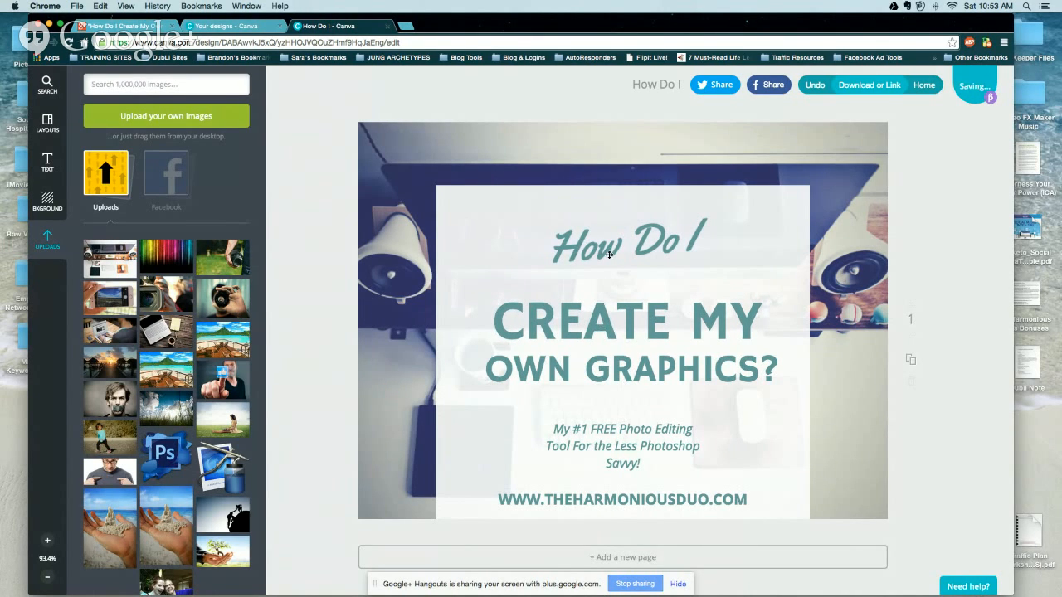
mouse_move(609, 254)
left_mouse_down()
mouse_move(607, 280)
mouse_move(607, 259)
left_mouse_up()
left_click_drag(596, 318, 597, 306)
left_click_drag(607, 365, 607, 353)
left_click_drag(615, 429, 616, 416)
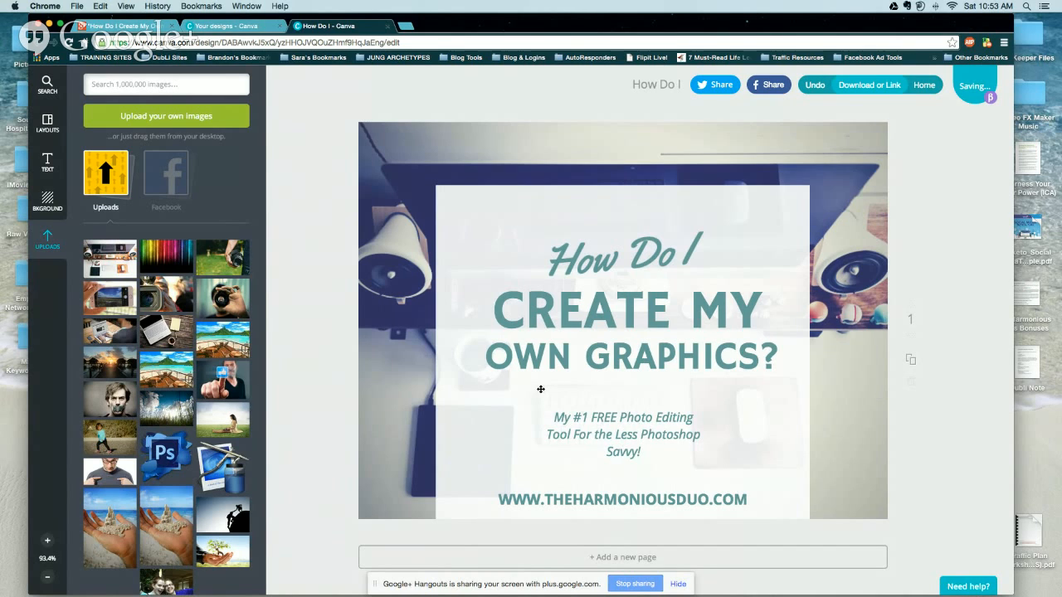
left_click(540, 389)
Try blue and then red as the 'How Do I' heading colour.
double_click(583, 271)
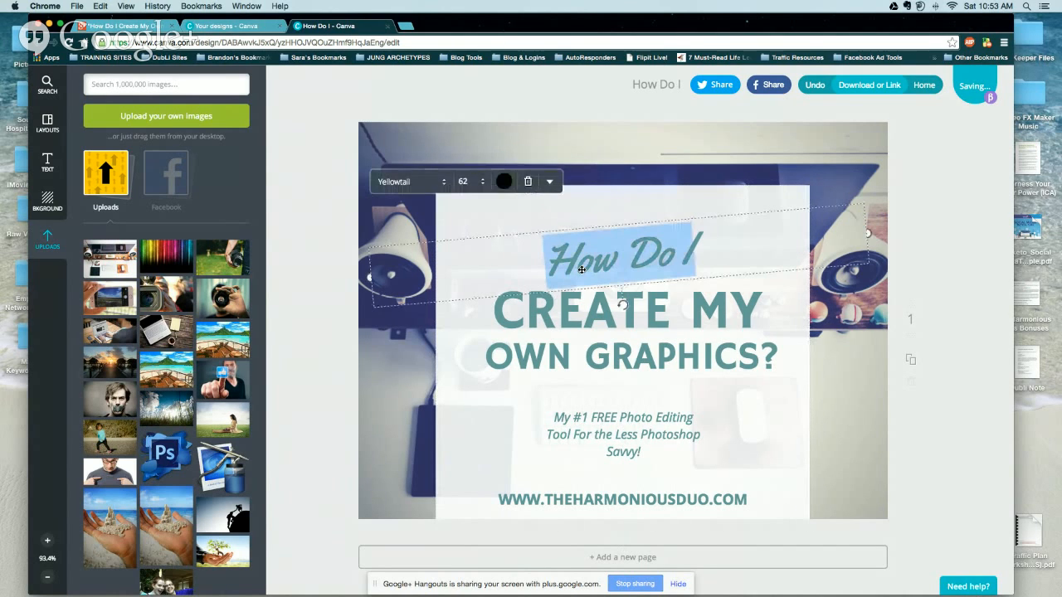
left_click(502, 182)
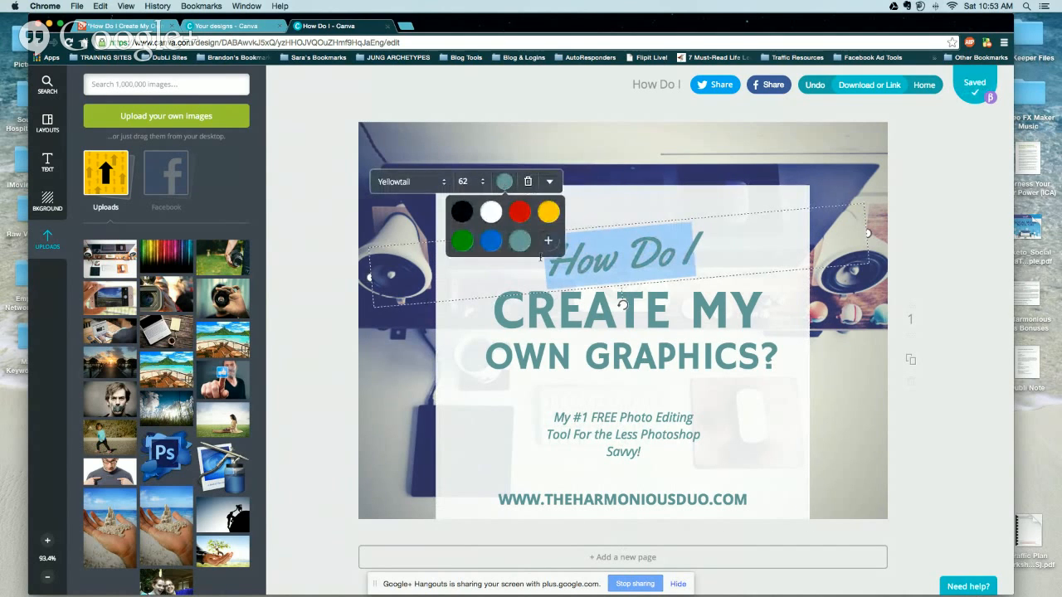
left_click(547, 241)
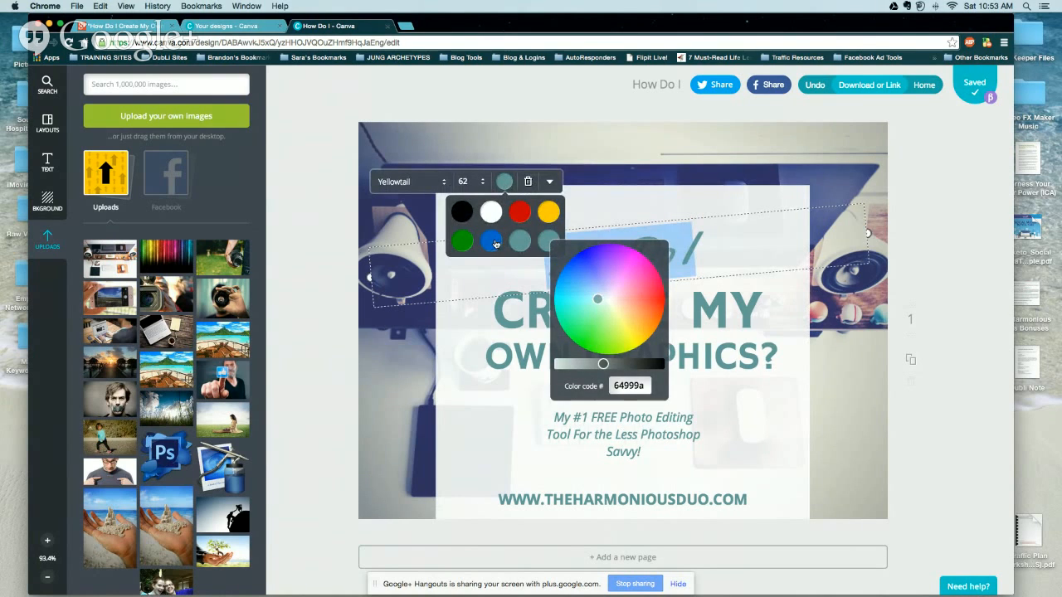
left_click(495, 243)
left_click(481, 371)
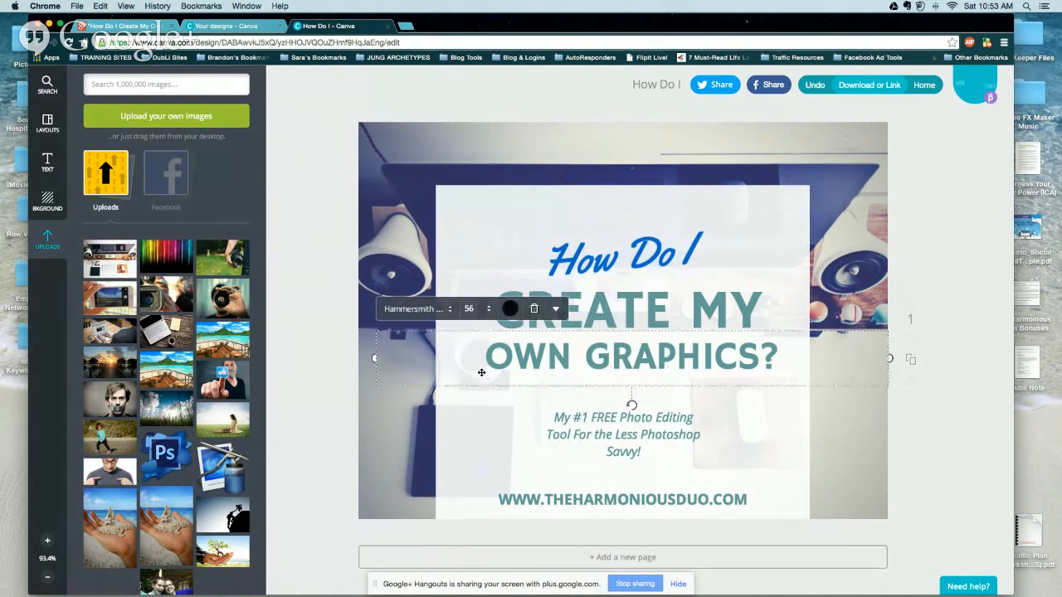
double_click(686, 242)
left_click(504, 181)
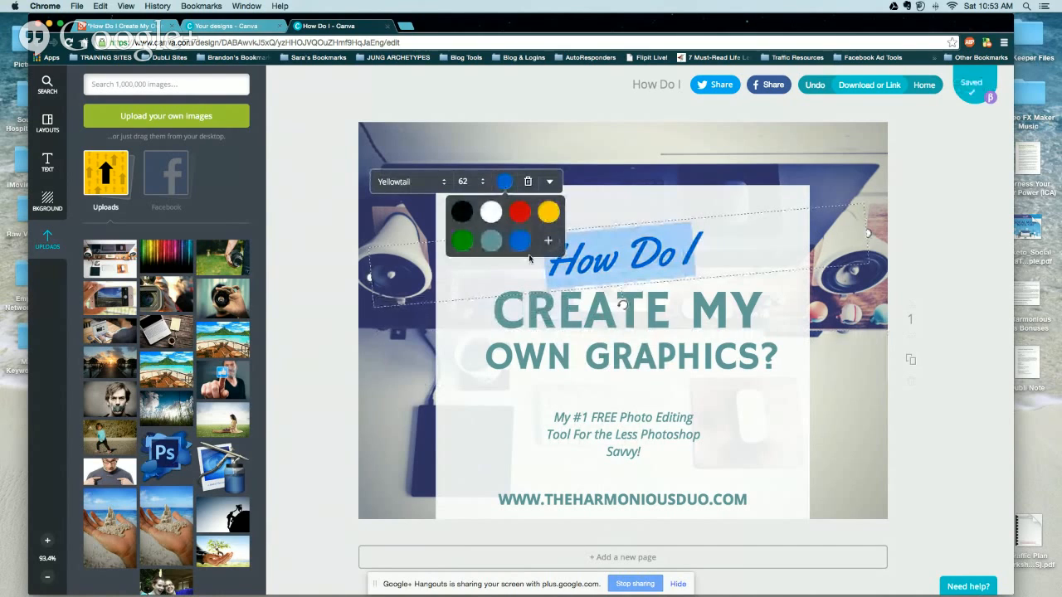
left_click(491, 241)
left_click(519, 213)
left_click(502, 397)
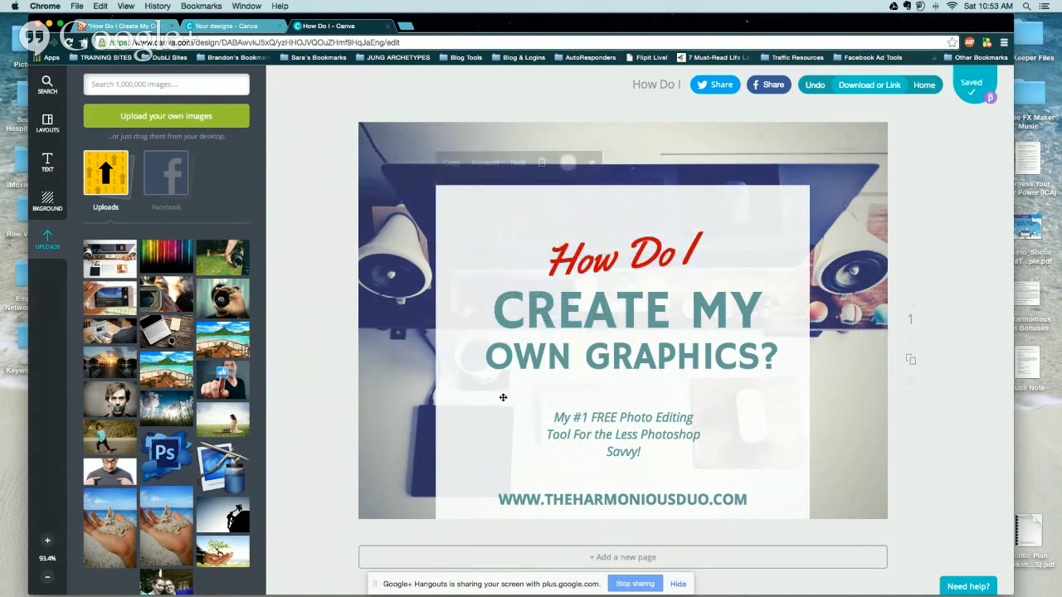
Recolour the 'How Do I' heading teal to match the main title.
double_click(631, 255)
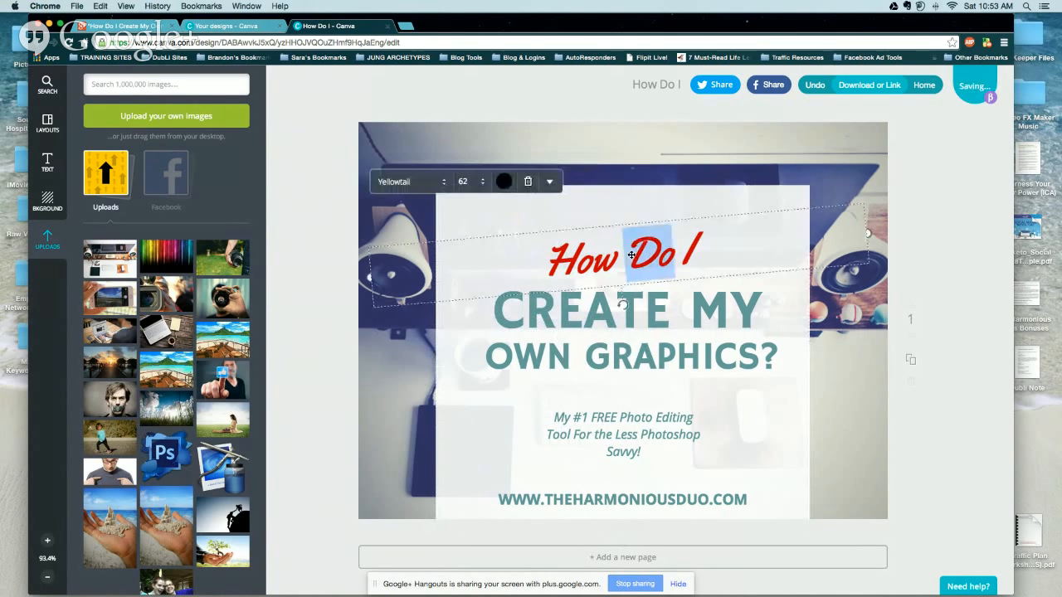
left_click(503, 181)
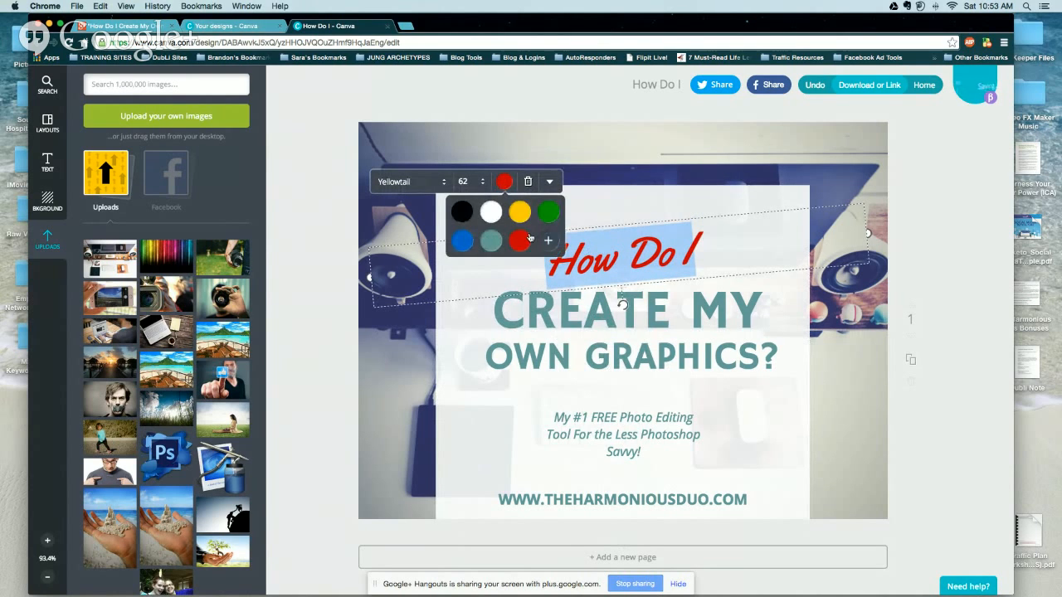
left_click(491, 245)
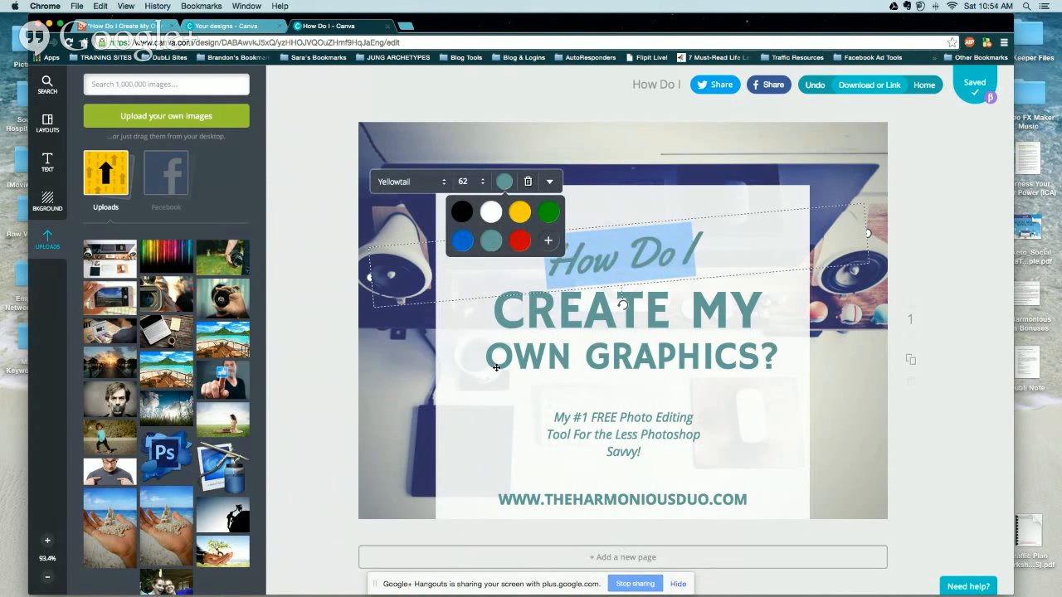
left_click(498, 387)
left_click(486, 420)
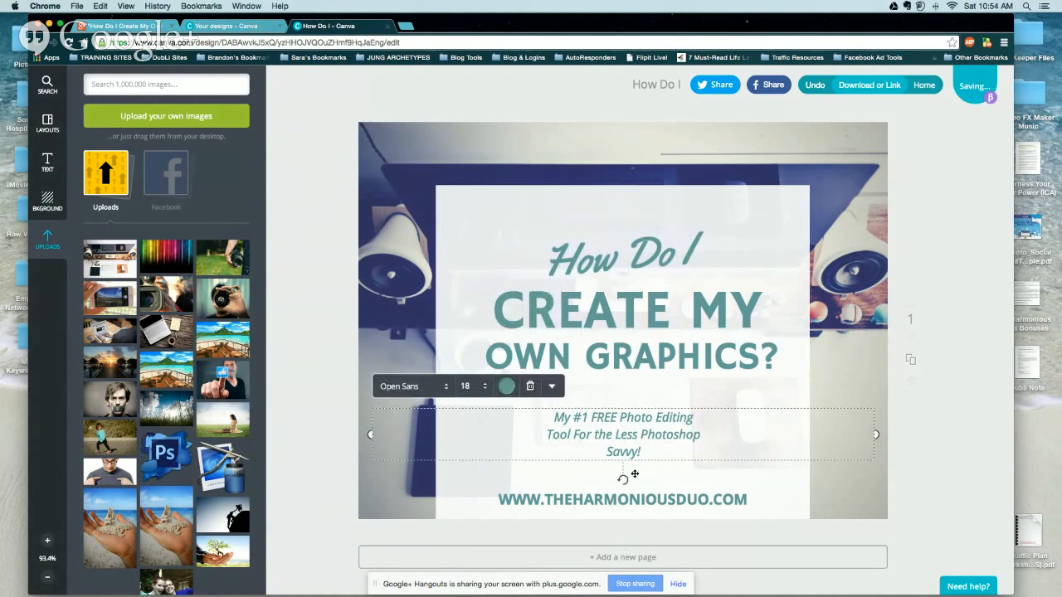
left_click(497, 249)
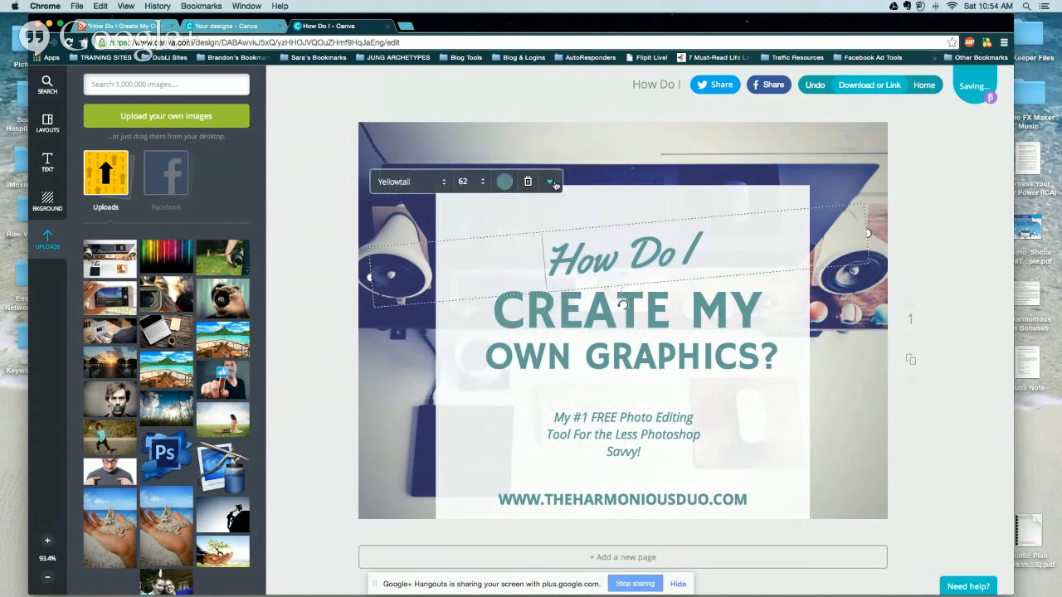
left_click(572, 158)
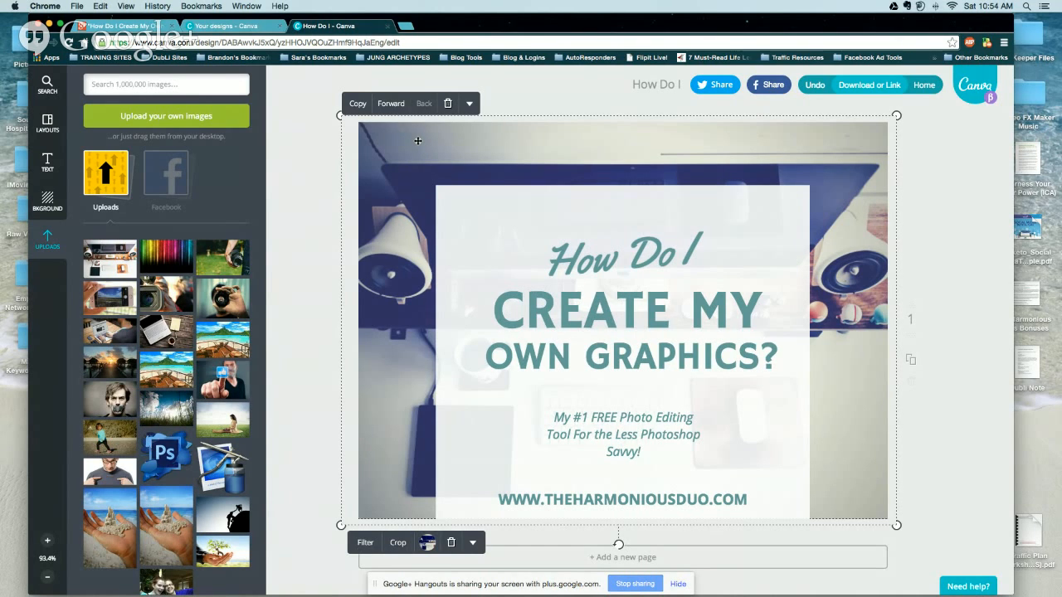
Preview the None, Drama, Epic, Festive, Grayscale, Nordic, Retro and rose-tinted filters on the desk photo.
left_click(316, 160)
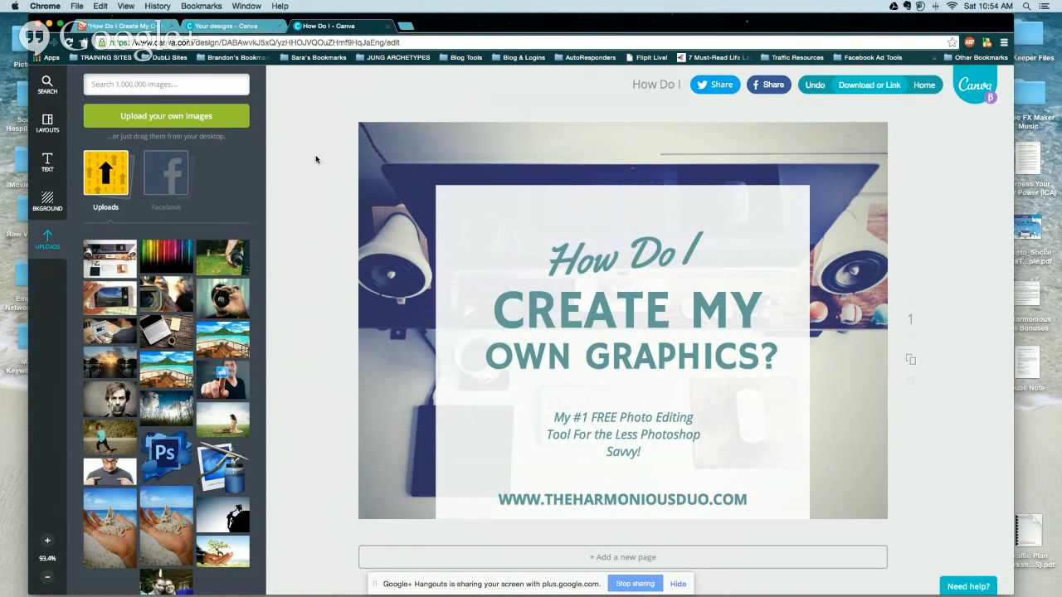
left_click(418, 141)
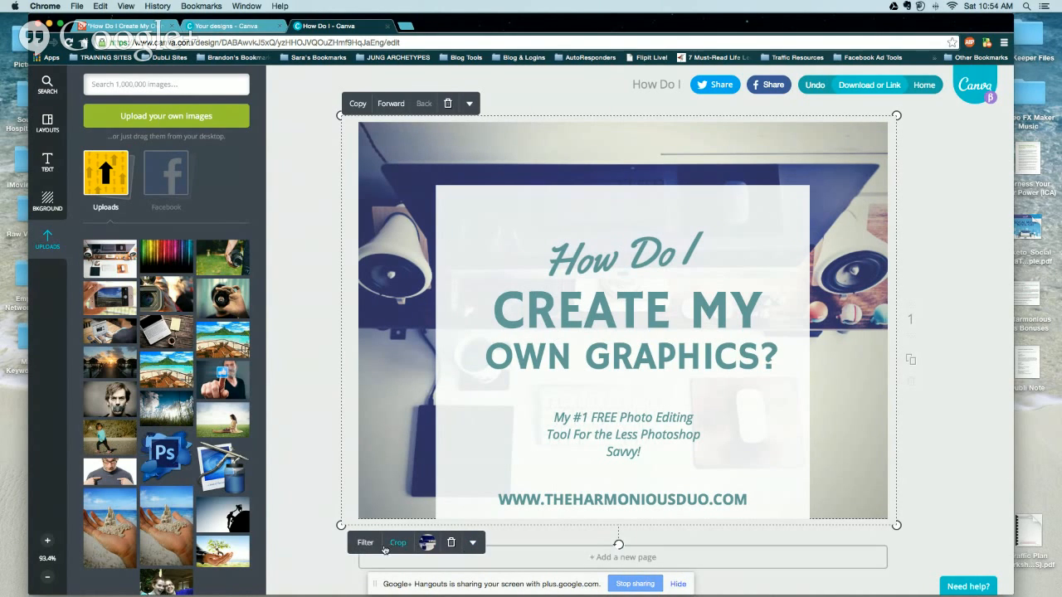
left_click(369, 544)
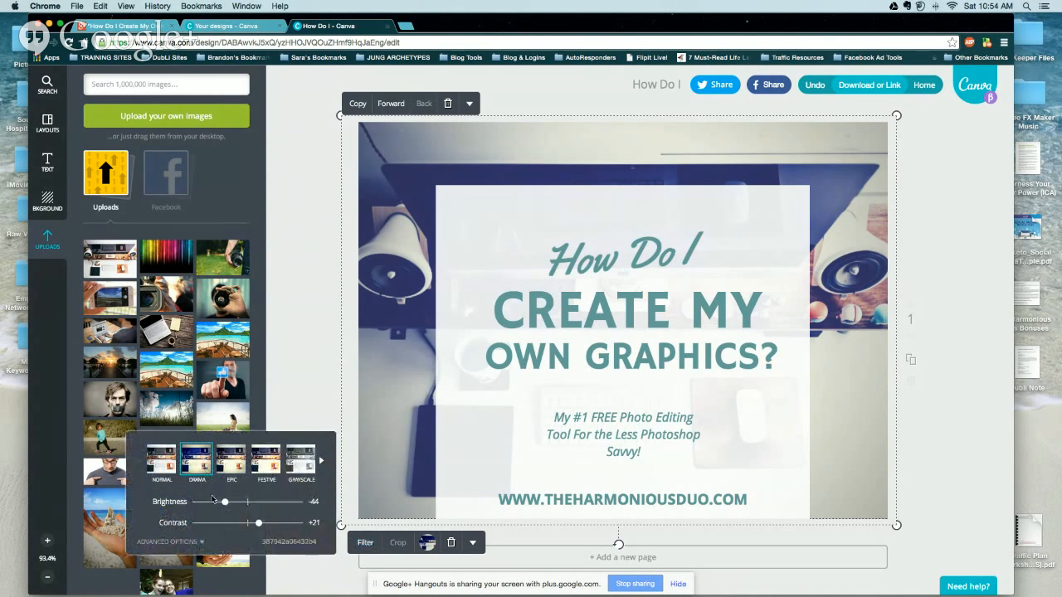
left_click(168, 469)
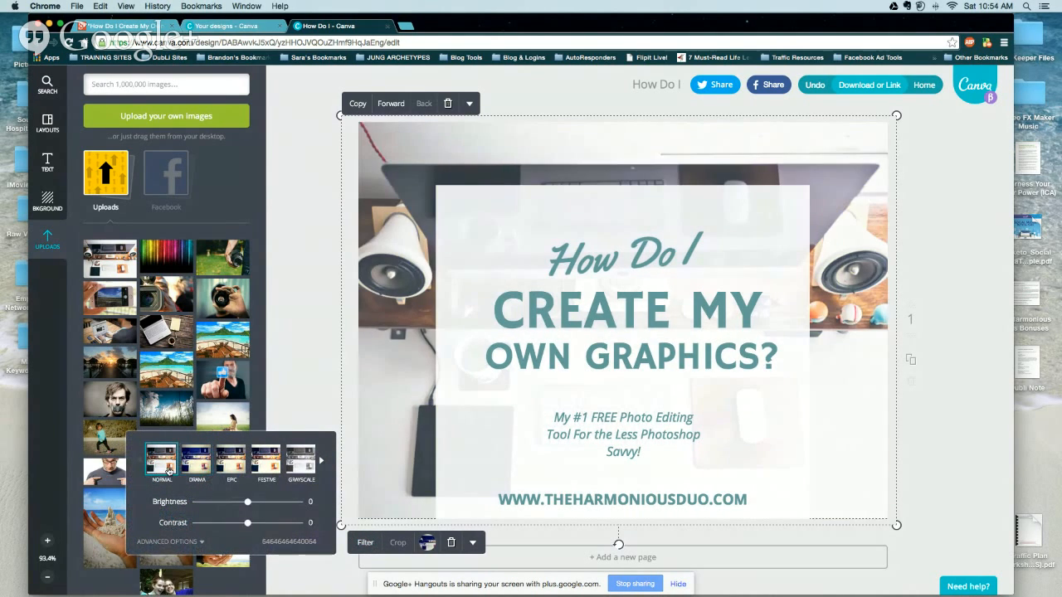
left_click(203, 470)
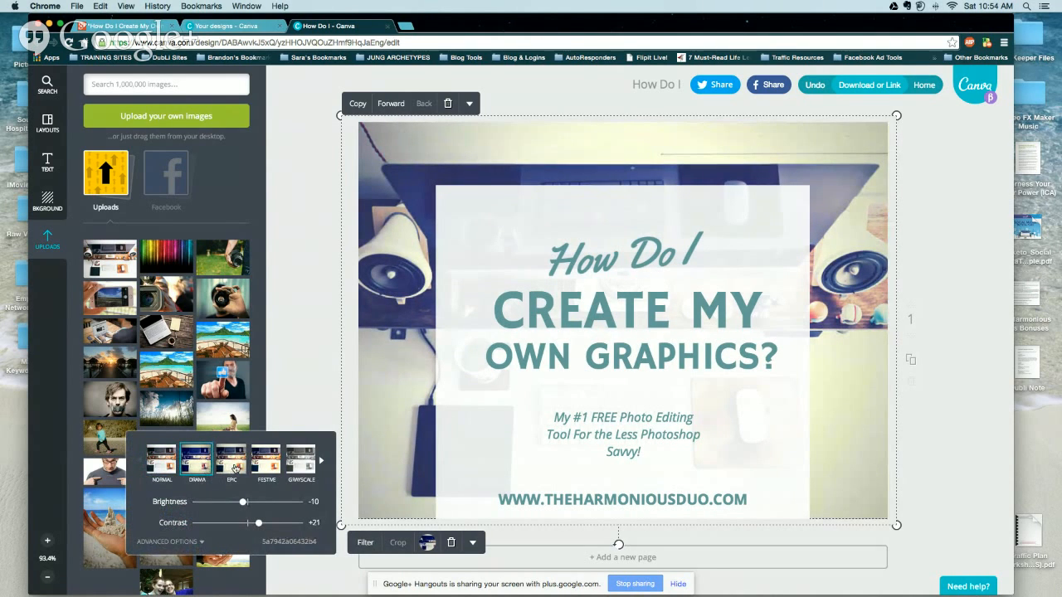
left_click(233, 466)
left_click(268, 463)
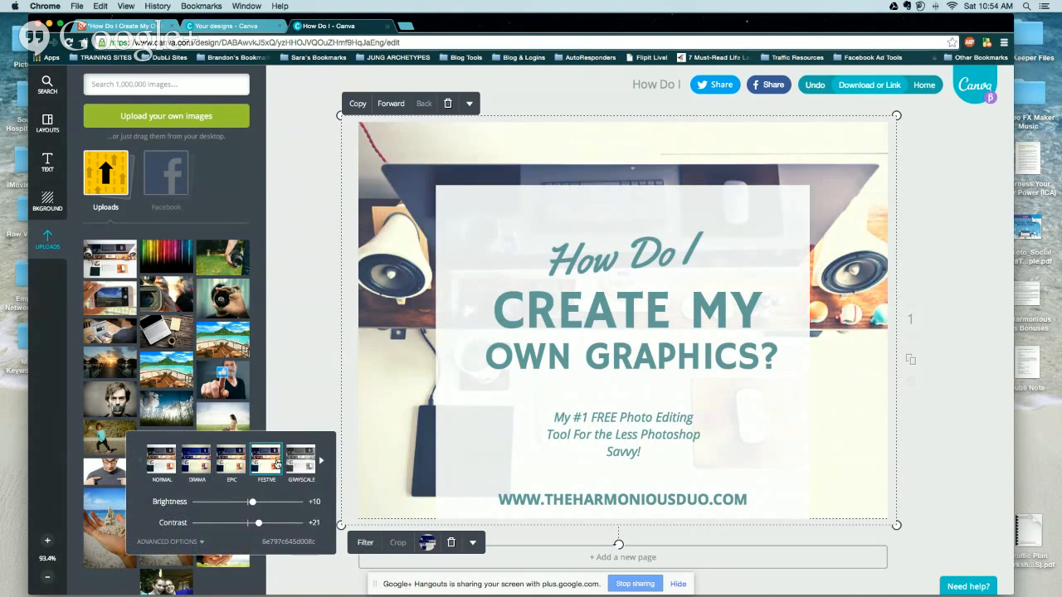
left_click(306, 463)
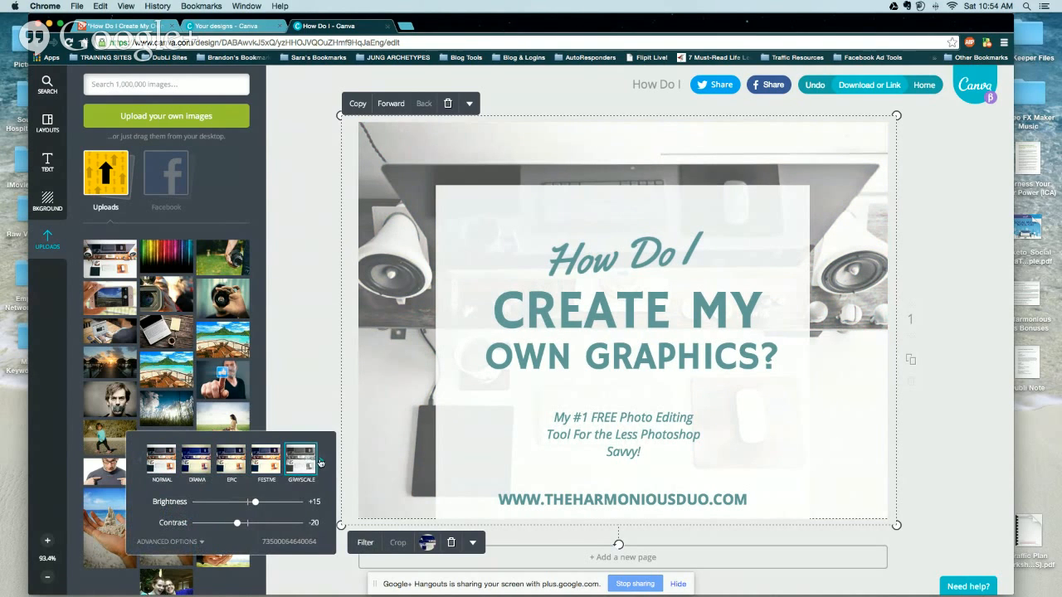
left_click(321, 460)
left_click(235, 474)
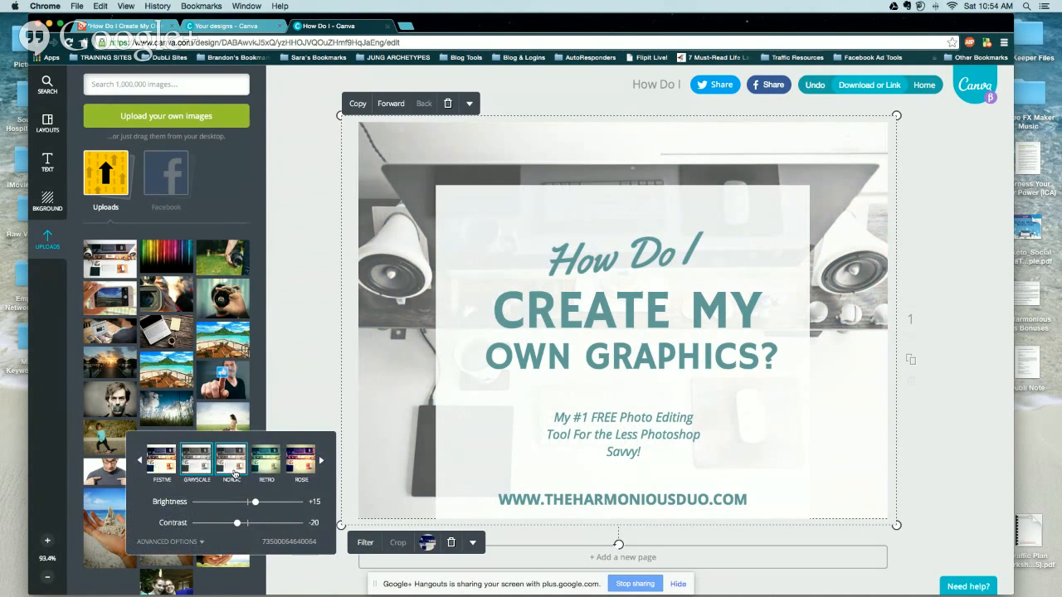
left_click(270, 469)
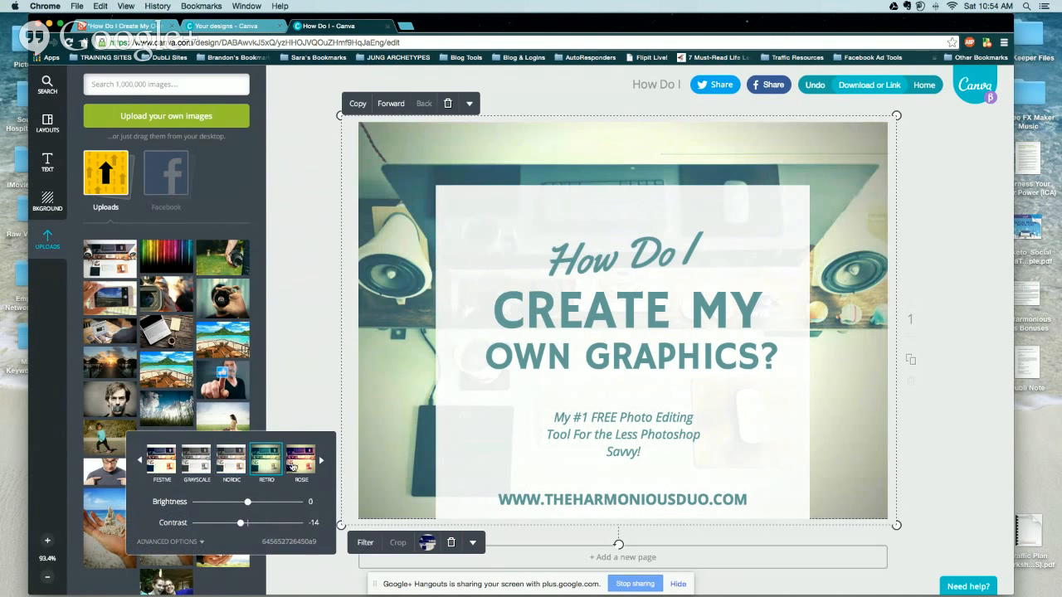
left_click(301, 461)
left_click(322, 461)
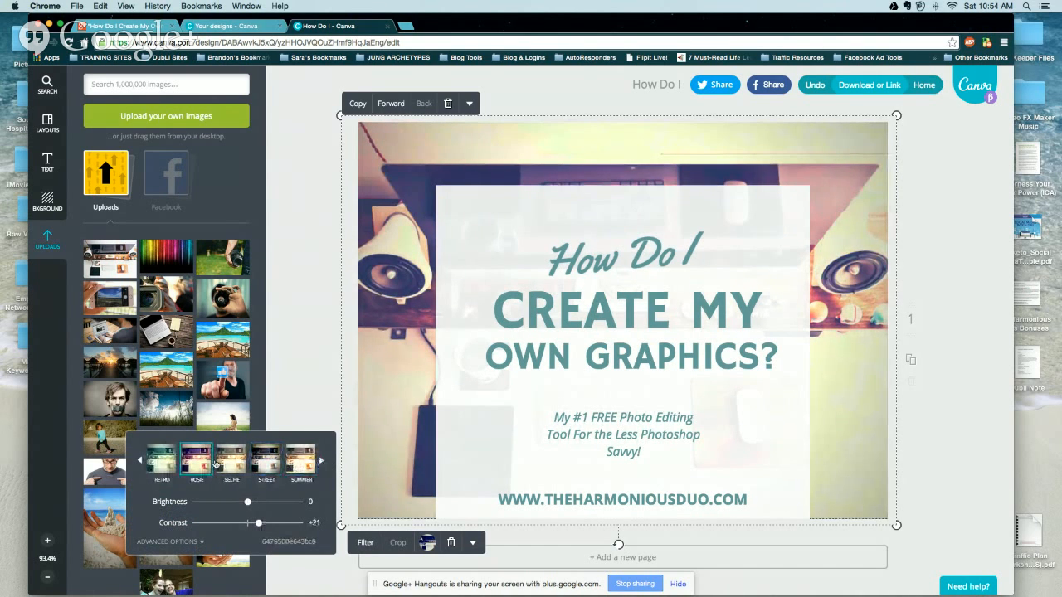
Preview the Selfie, Street, Summer and Whimsical filters, then apply Drama to the photo.
left_click(232, 463)
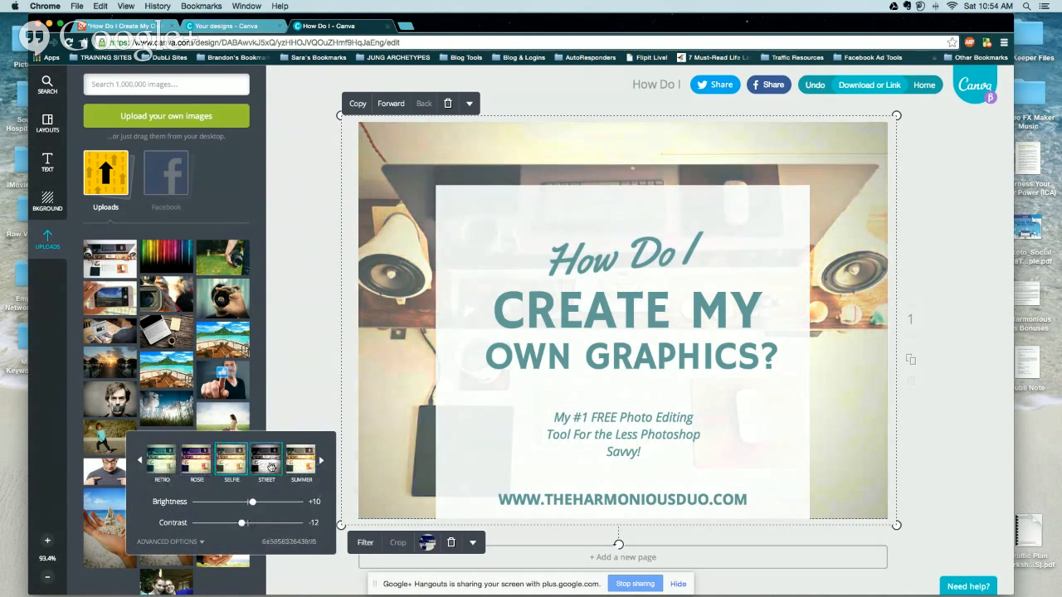
left_click(265, 463)
left_click(297, 467)
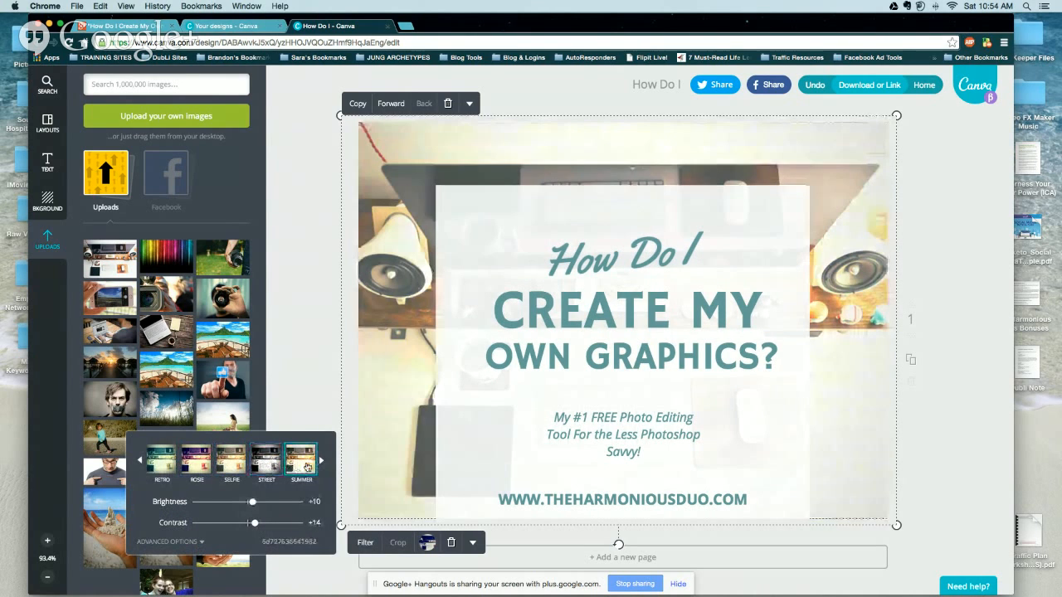
left_click(322, 461)
left_click(241, 465)
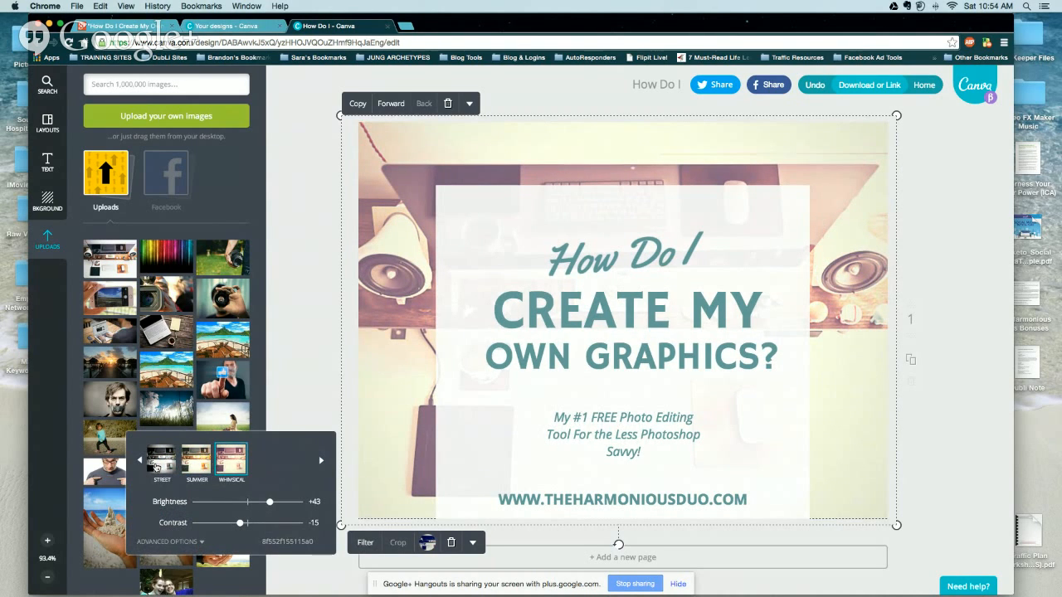
left_click(141, 462)
left_click(142, 463)
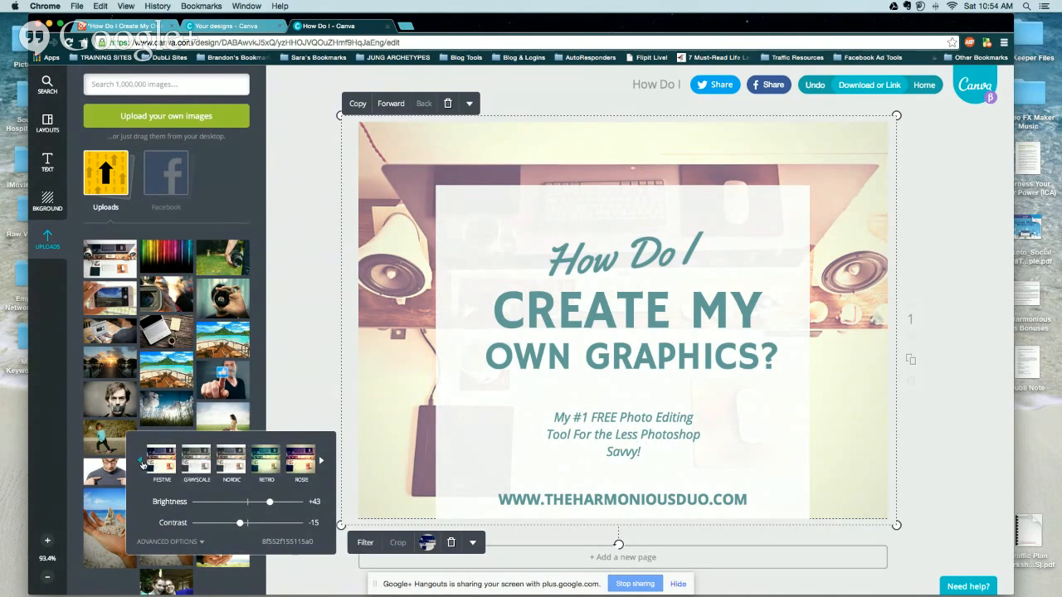
left_click(142, 463)
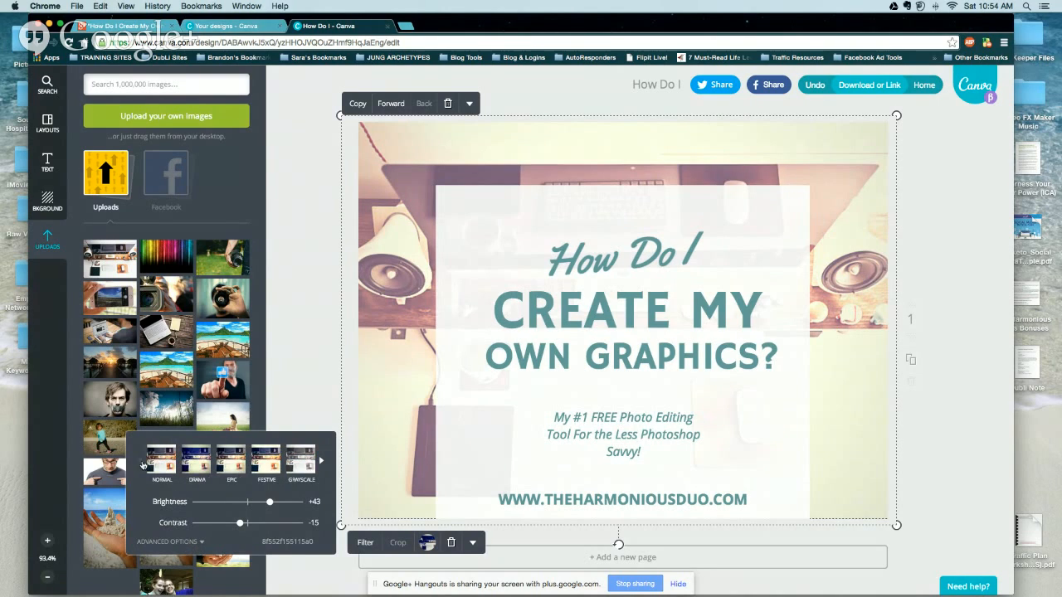
left_click(195, 462)
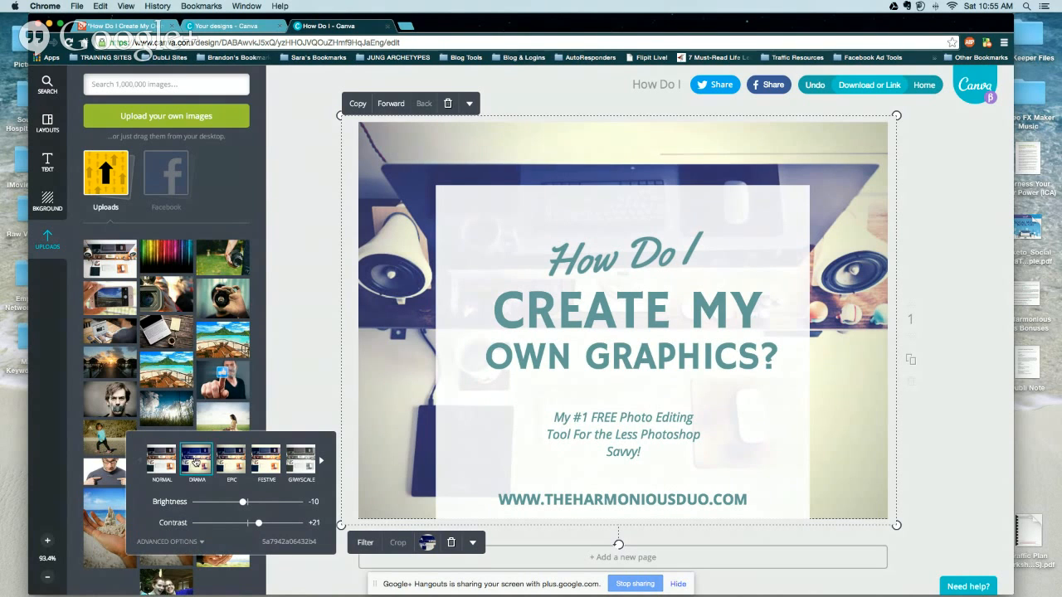
left_click(203, 542)
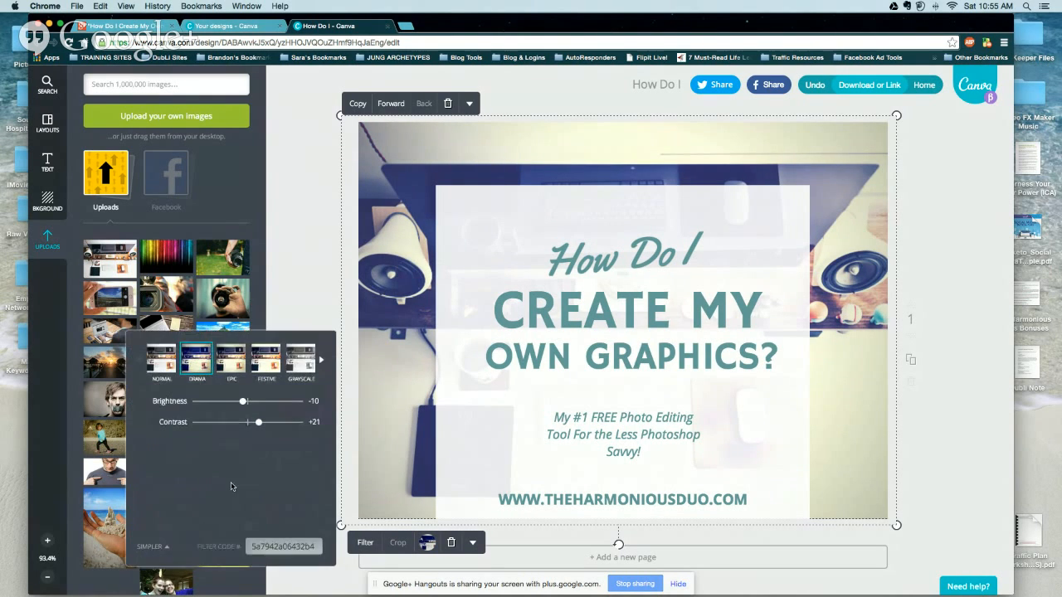
Set the Drama filter's Blur to about +13 in its advanced adjustments.
left_click(164, 550)
left_click(190, 543)
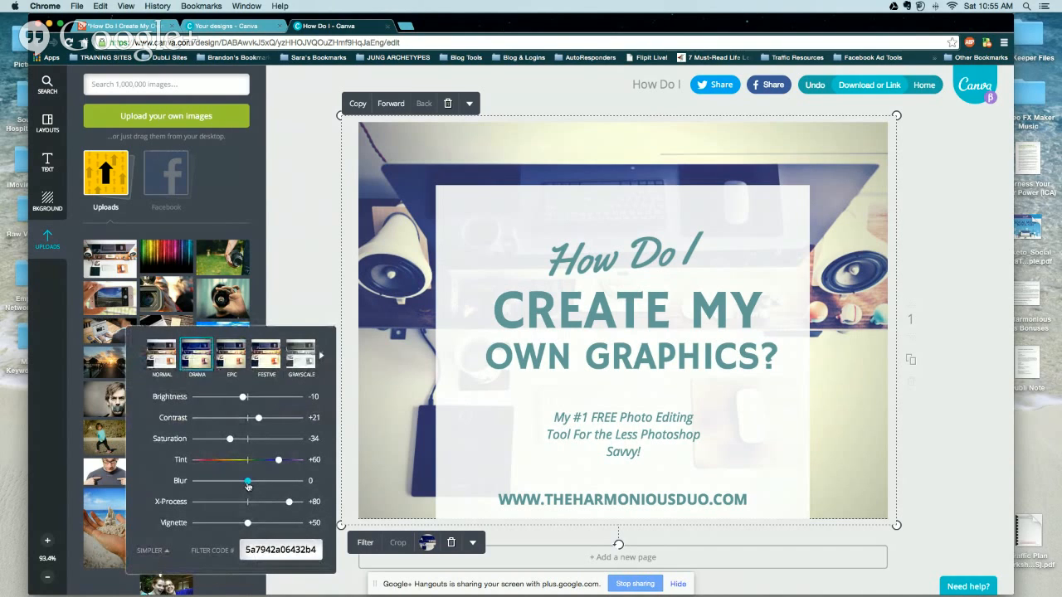
mouse_move(249, 486)
left_mouse_down()
mouse_move(218, 483)
mouse_move(247, 486)
left_mouse_up()
left_click(475, 544)
left_click(305, 239)
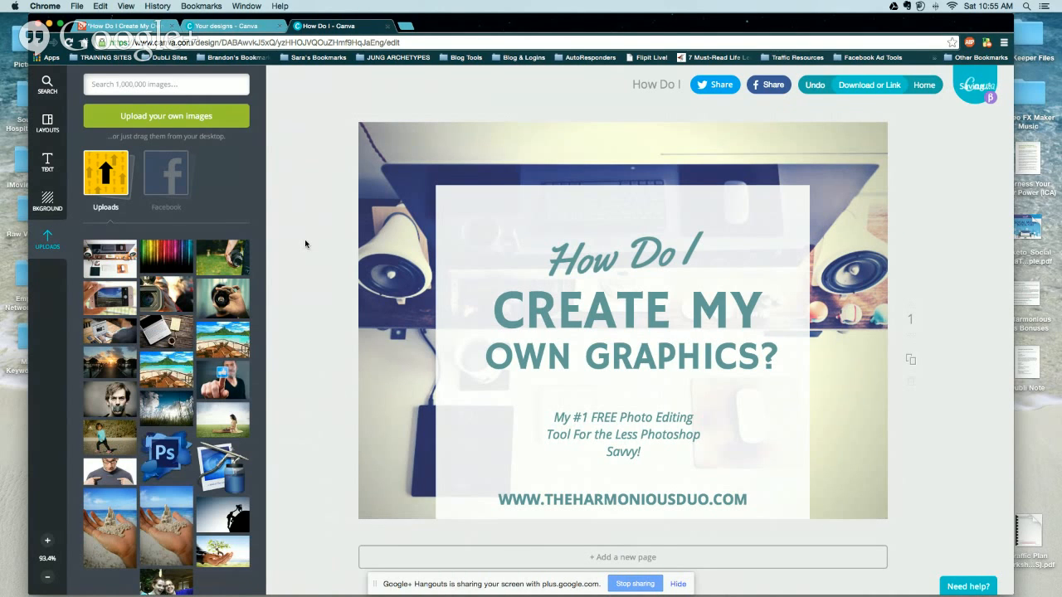
left_click(432, 160)
left_click(470, 103)
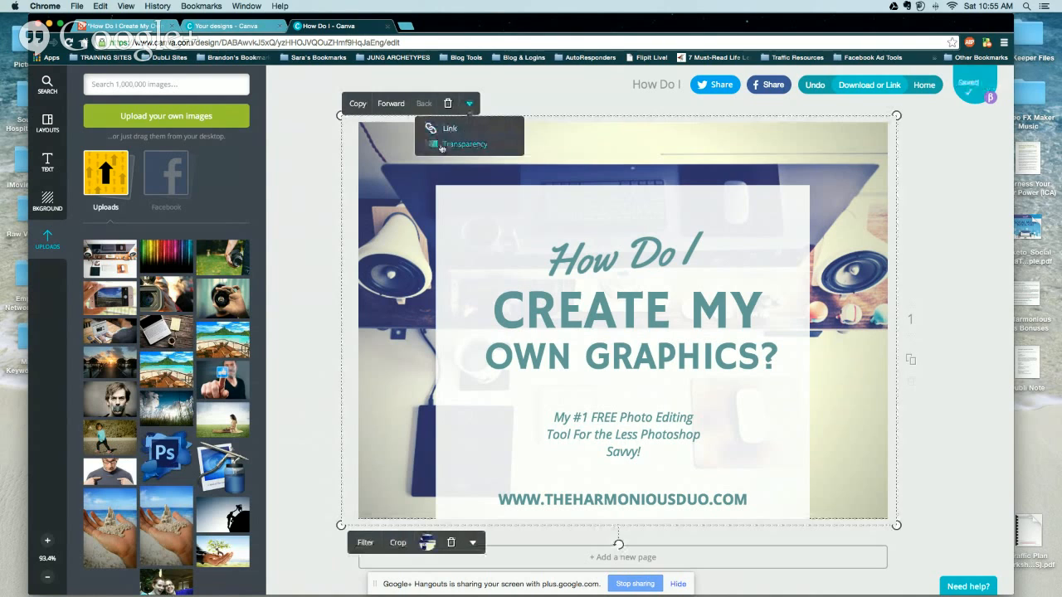
left_click(479, 548)
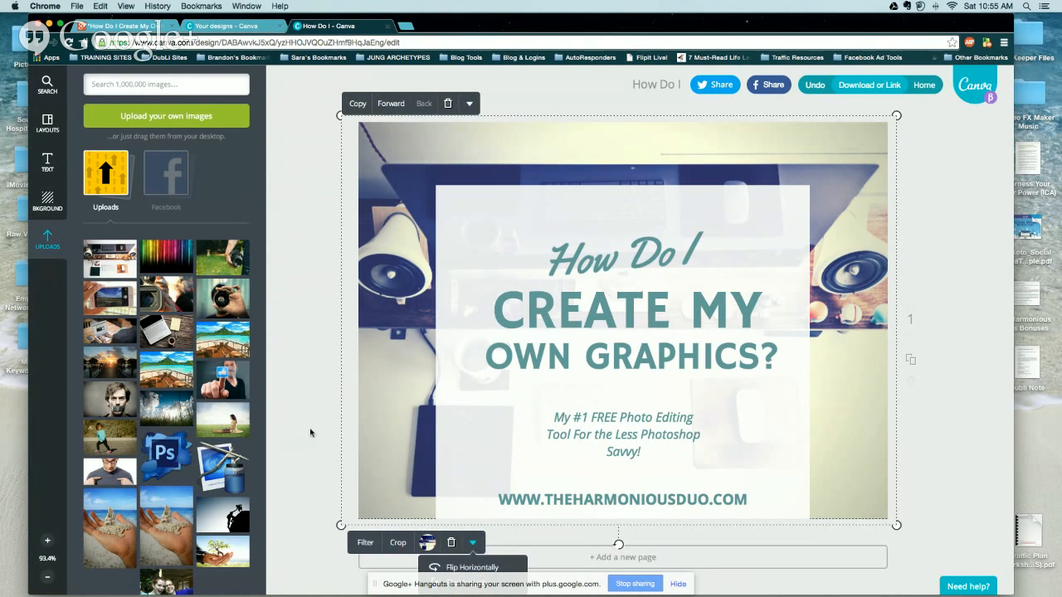
left_click(347, 433)
left_click(843, 137)
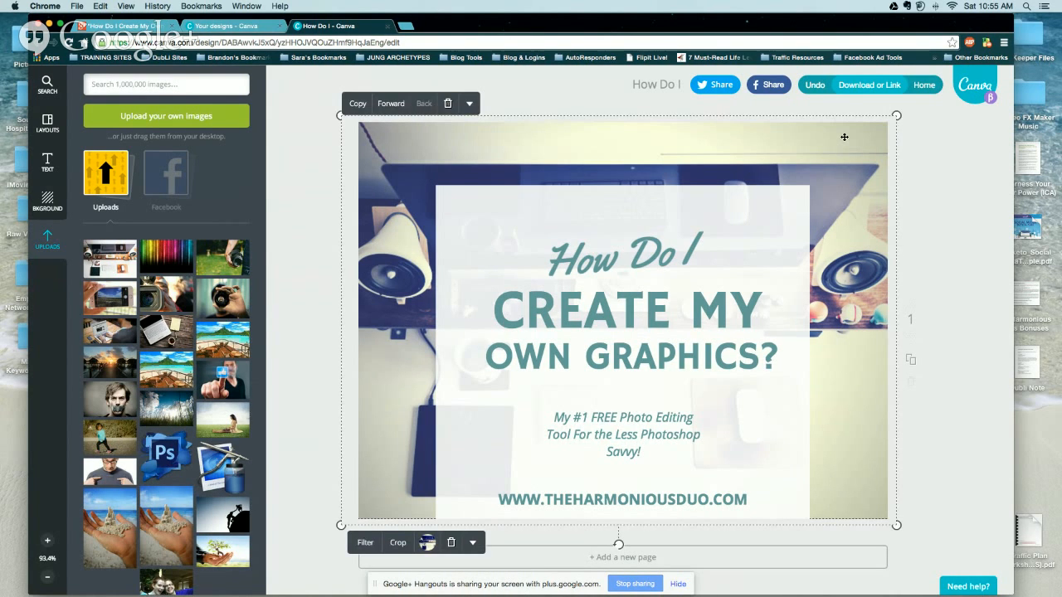
left_click(475, 543)
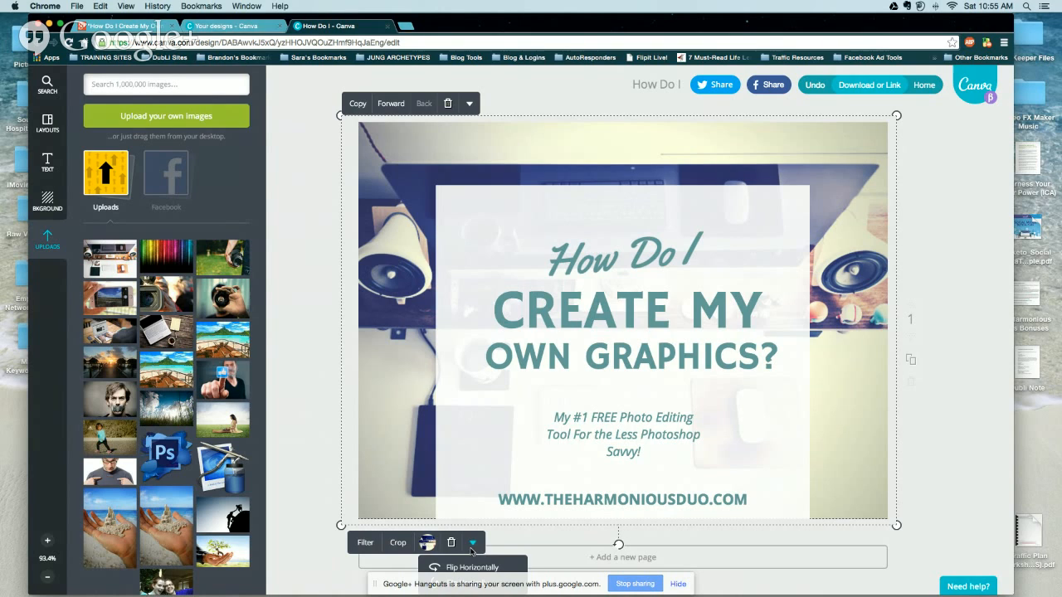
left_click(325, 437)
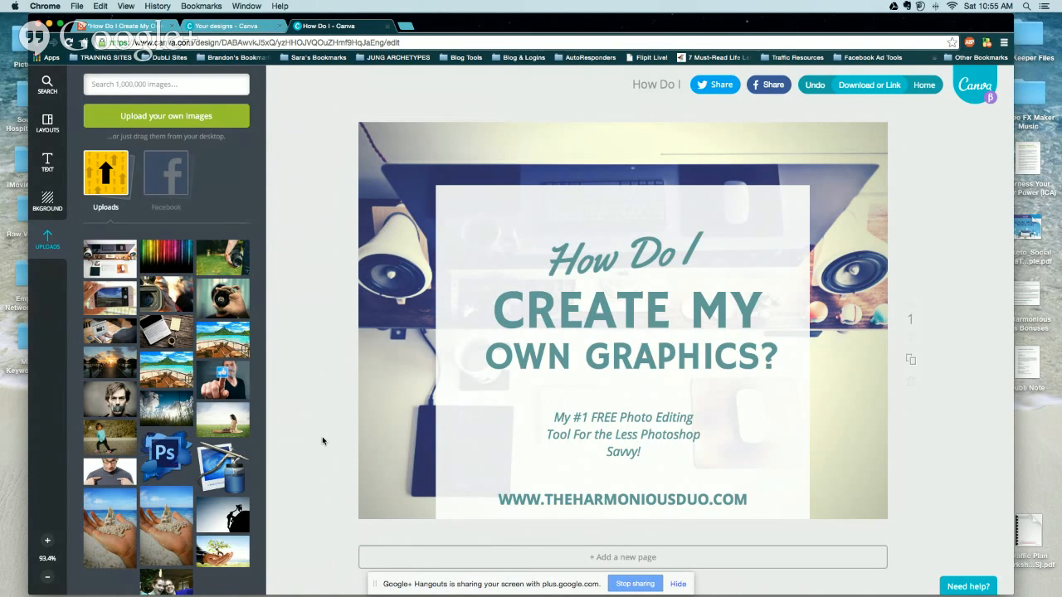
Rename the design to 'Create My Own Graphics' and save it.
left_click(659, 86)
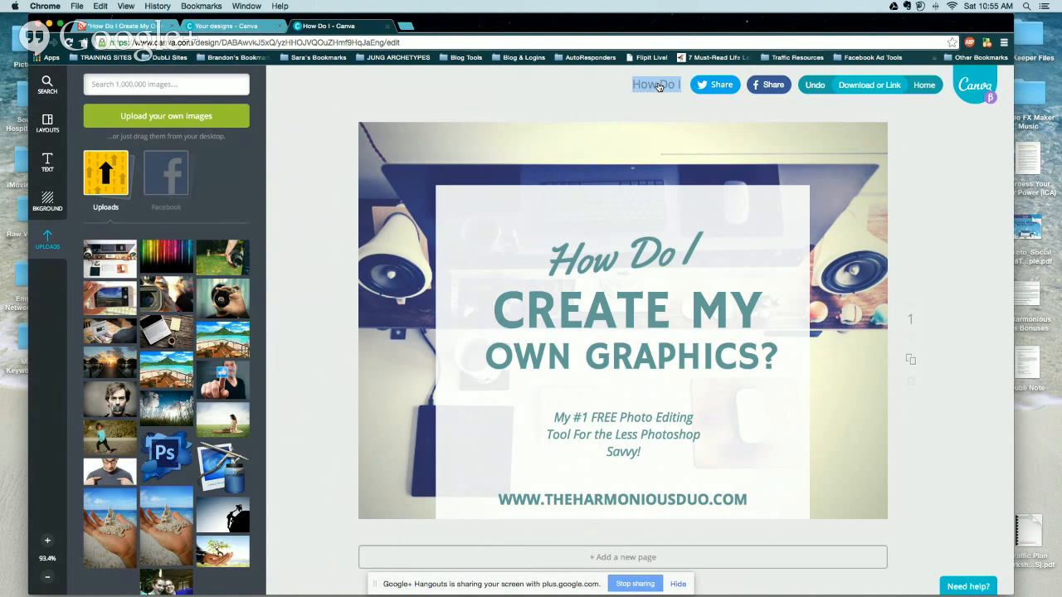
type("Create")
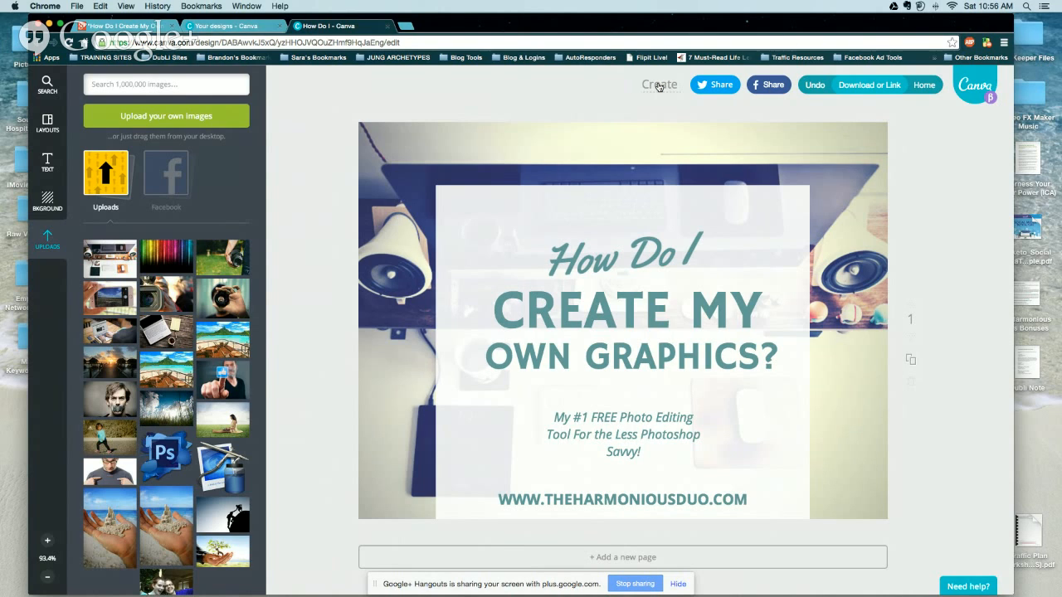
type(" Mhy Own G")
key("BackSpace")
key("BackSpace")
key("BackSpace")
key("BackSpace")
key("BackSpace")
key("BackSpace")
key("BackSpace")
key("BackSpace")
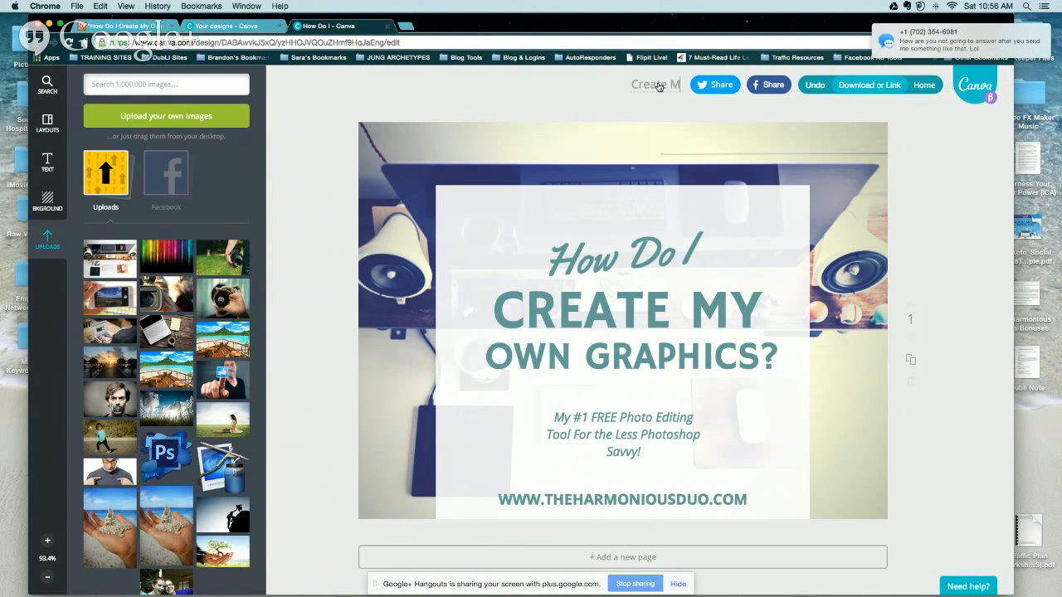
type("y Own Graphics")
left_click(788, 106)
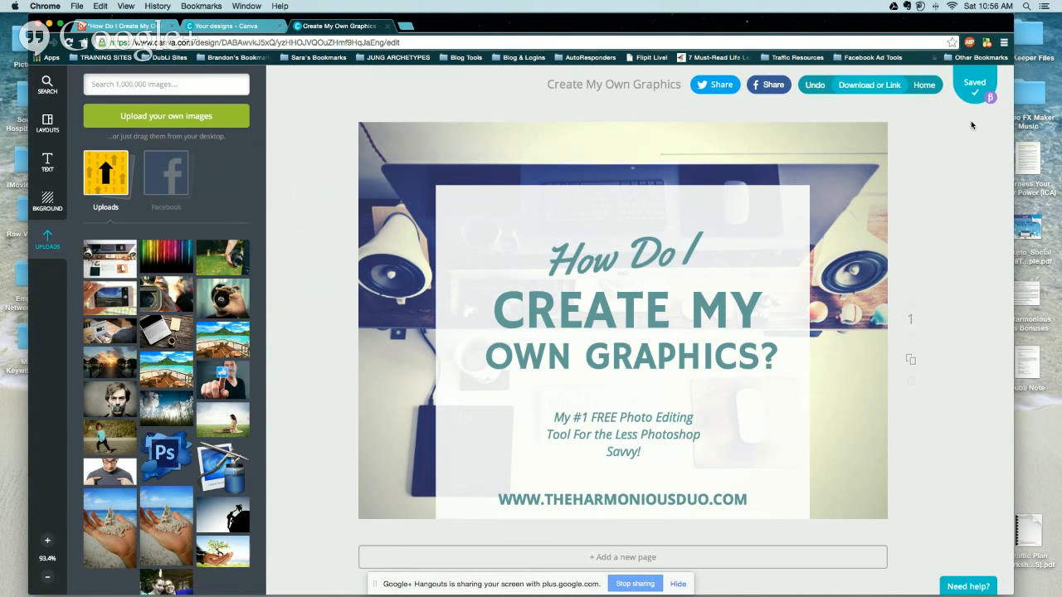
Download the slide as a PNG image and dismiss the design-ready message.
left_click(858, 91)
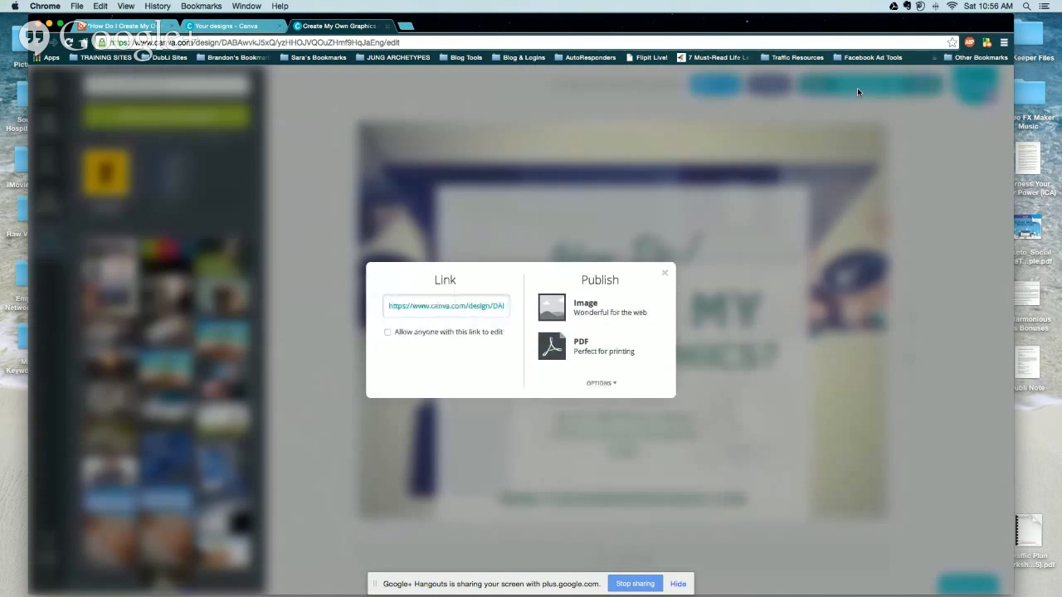
left_click(555, 310)
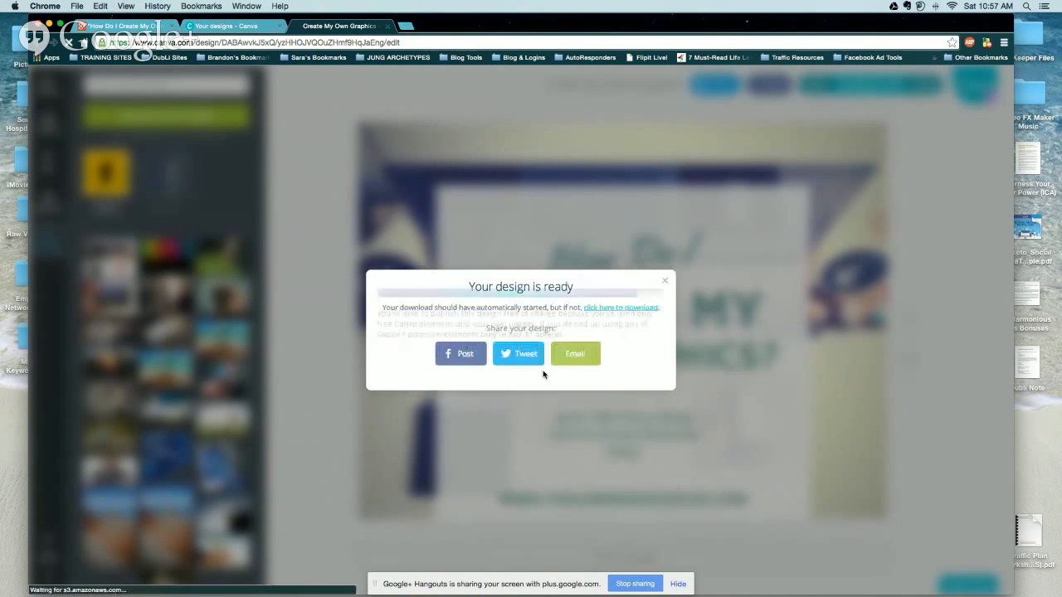
left_click(665, 280)
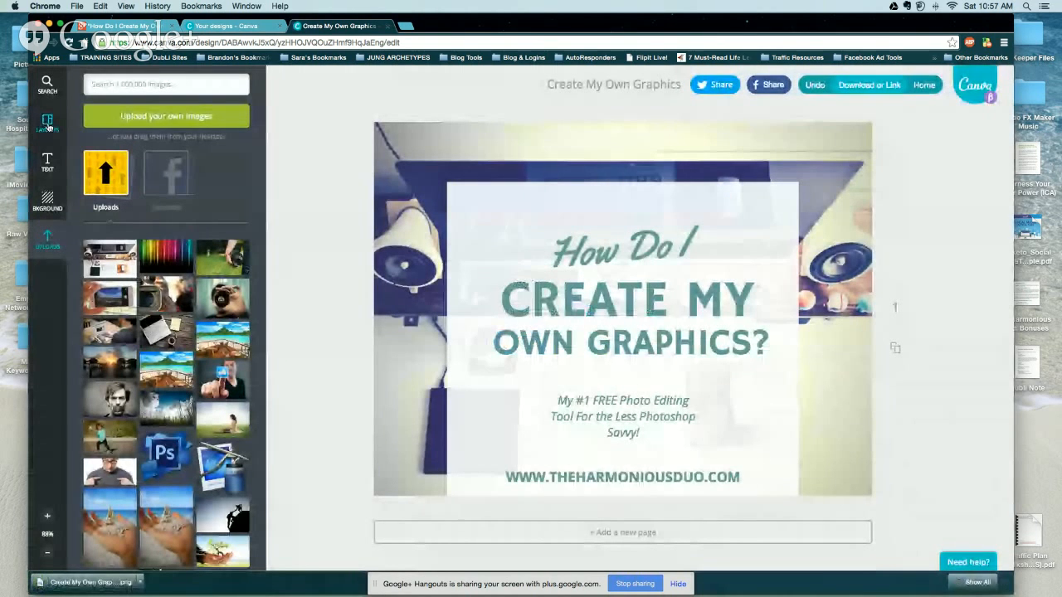
Browse the Text Holders elements in the element library.
left_click(48, 83)
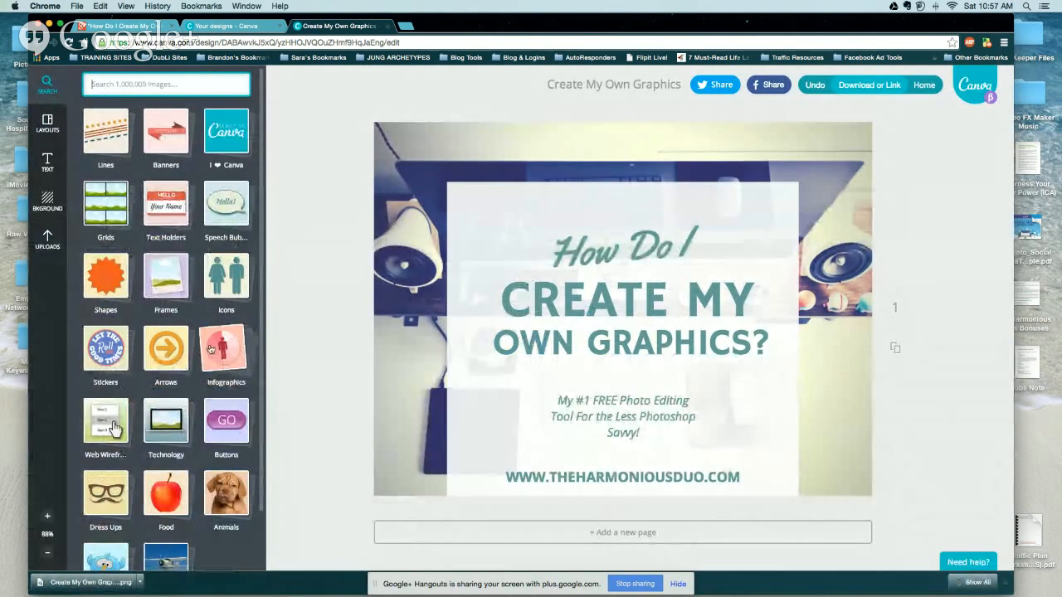
left_click(178, 236)
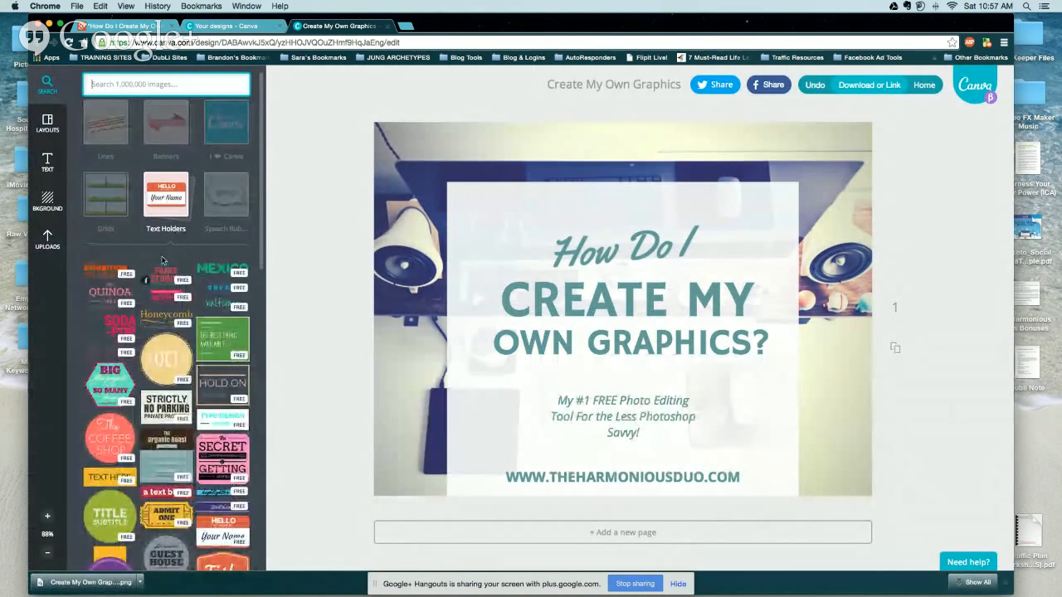
scroll(212, 366, "down", 10)
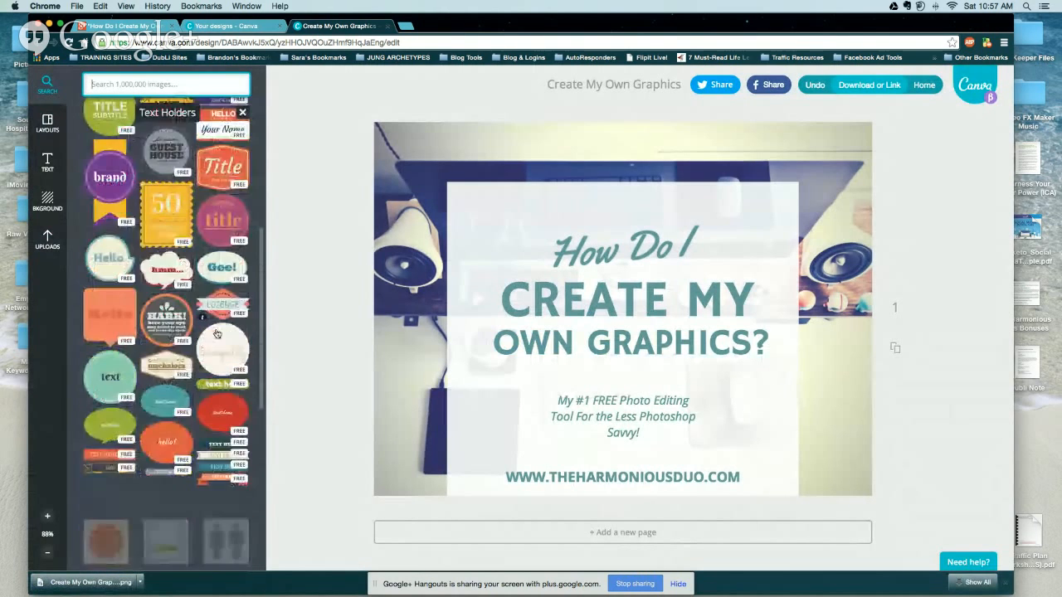
scroll(216, 332, "down", 3)
scroll(224, 207, "up", 10)
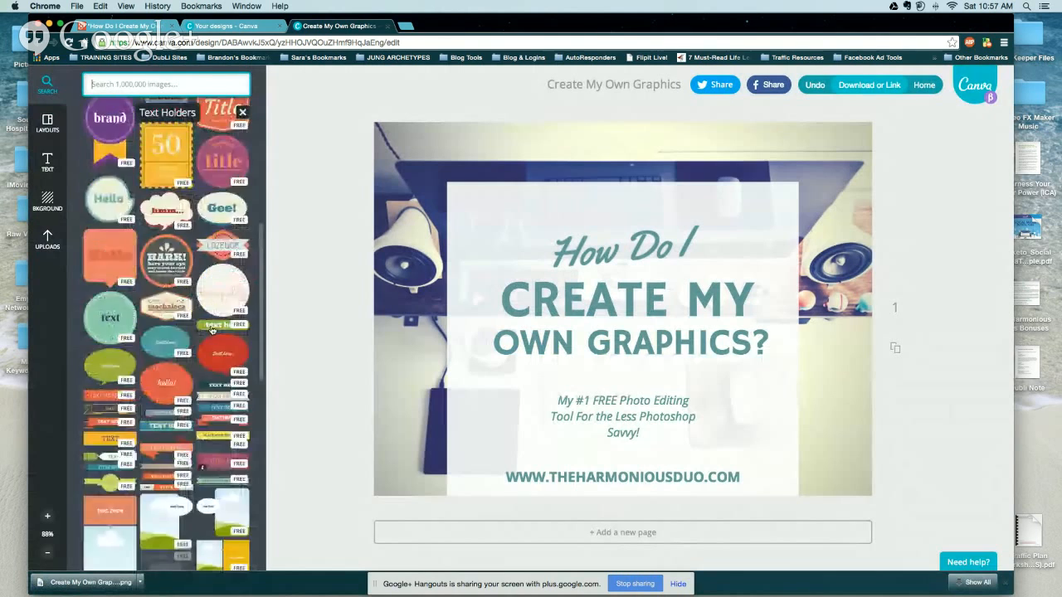
left_click(242, 112)
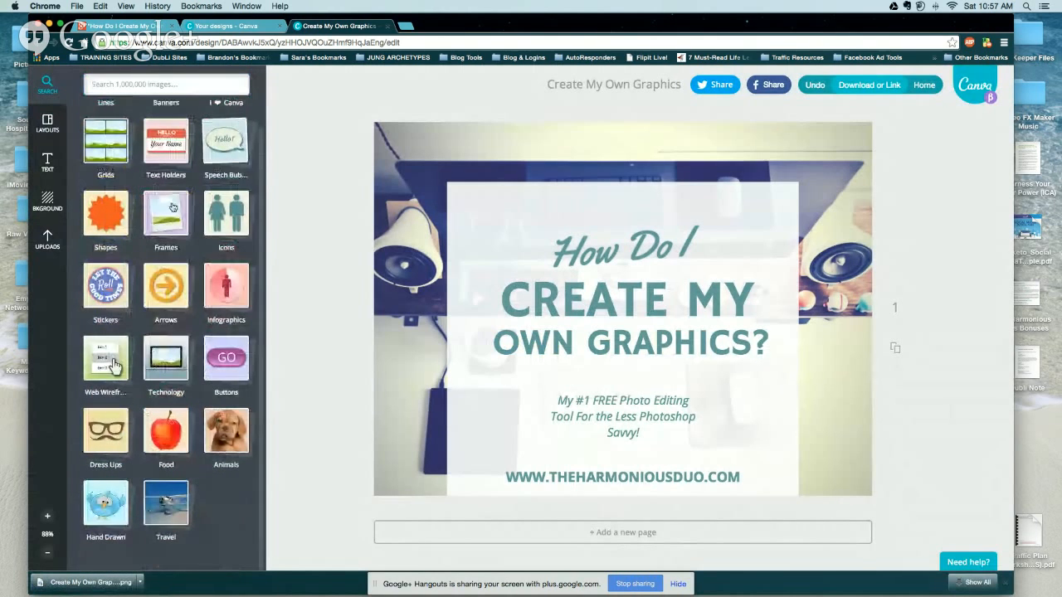
Browse the Technology elements, glance at Text options, and return to the element library.
left_click(164, 365)
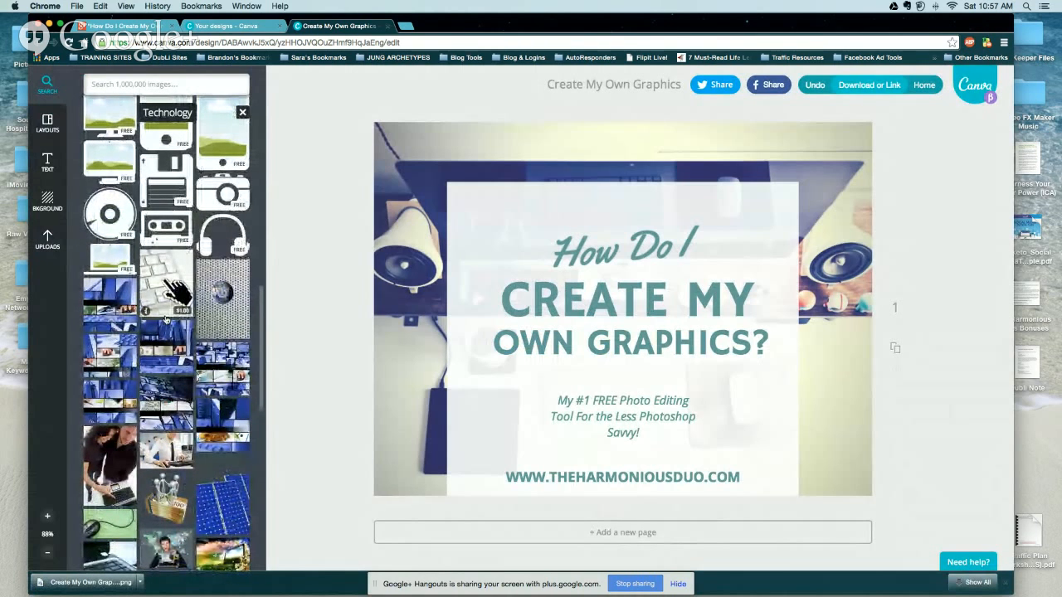
scroll(166, 338, "down", 8)
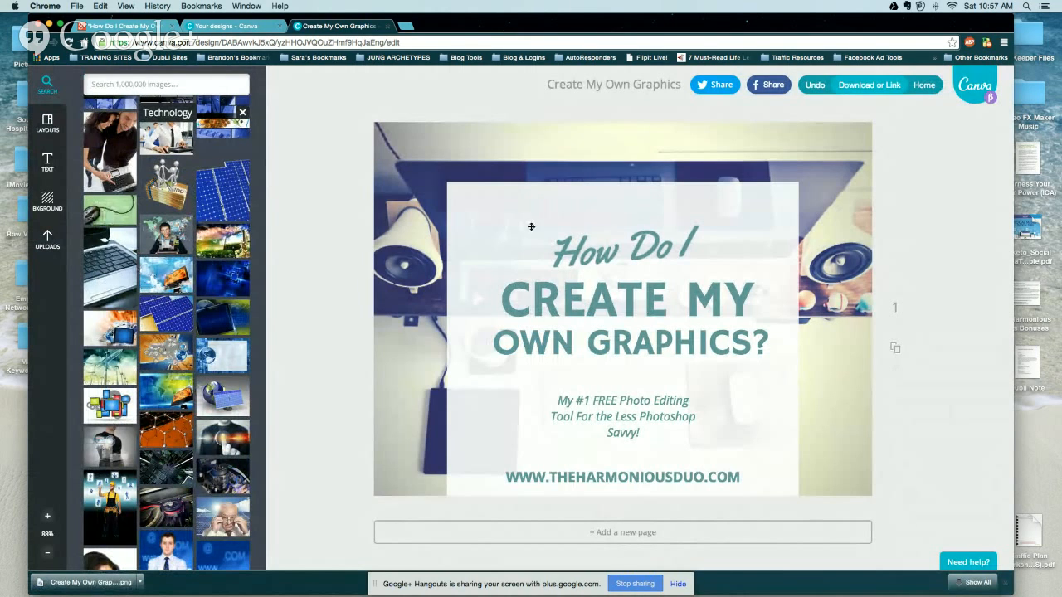
left_click(47, 162)
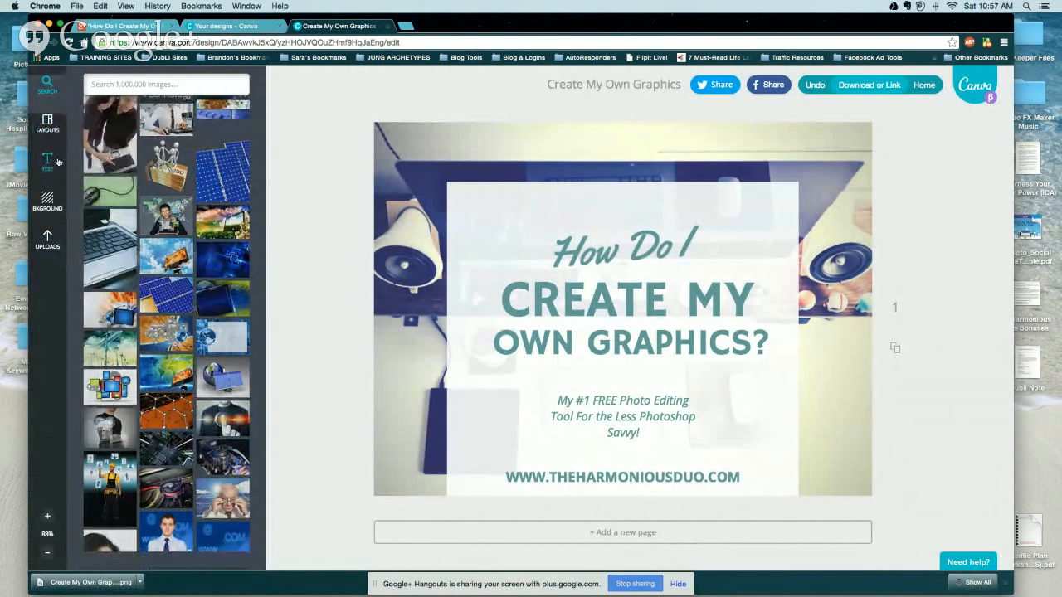
left_click(48, 85)
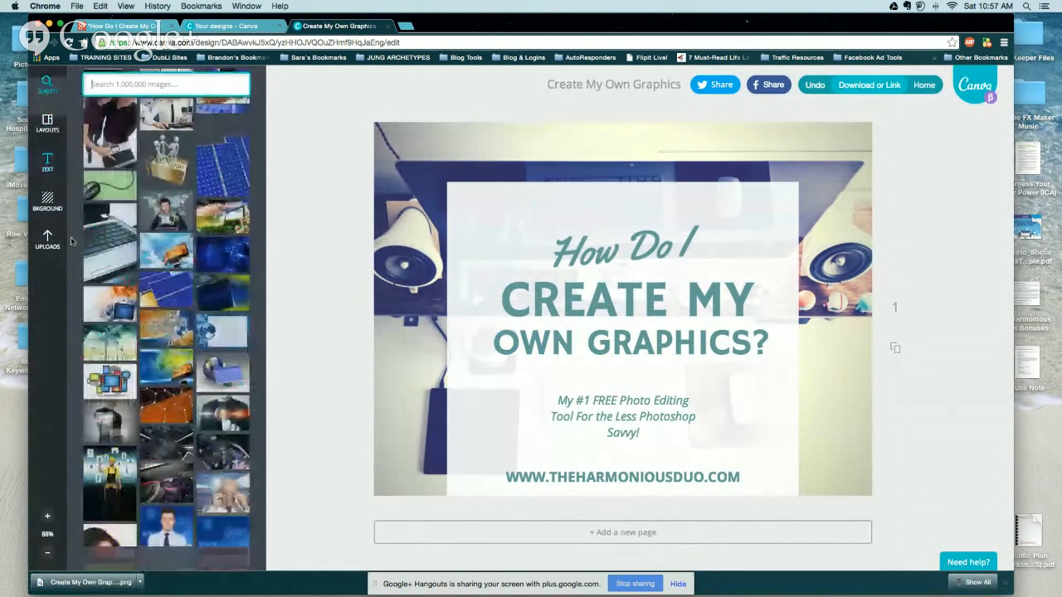
scroll(234, 288, "up", 10)
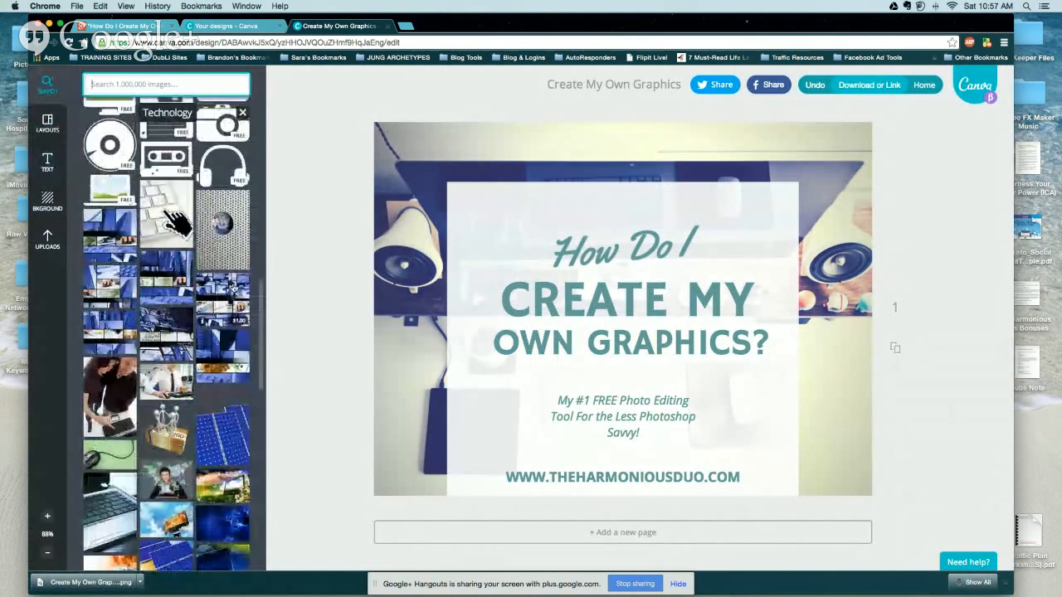
scroll(234, 287, "up", 5)
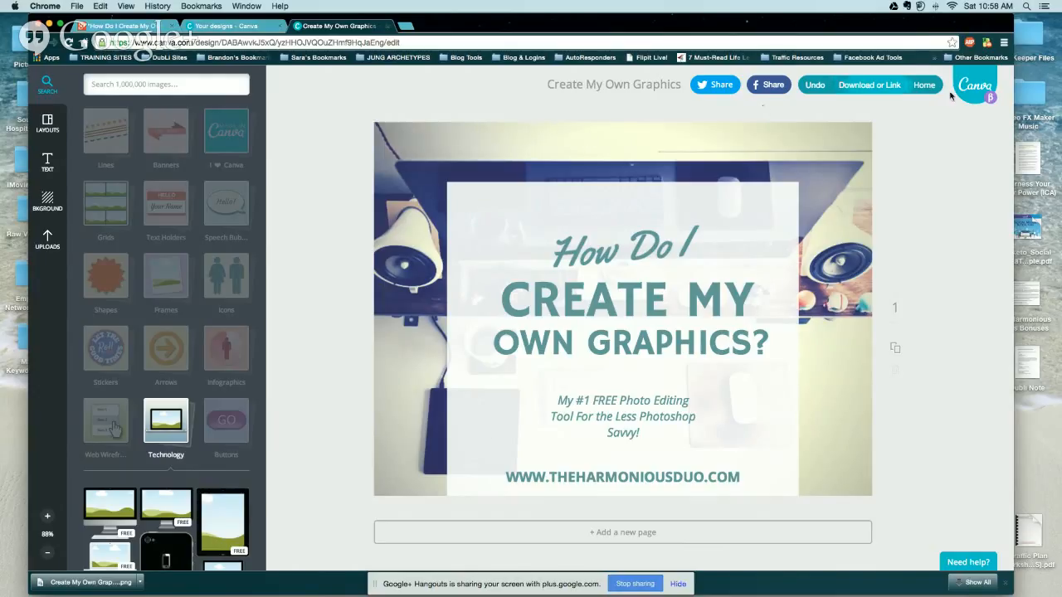
Return to the Your designs home page and end the screen share.
left_click(925, 86)
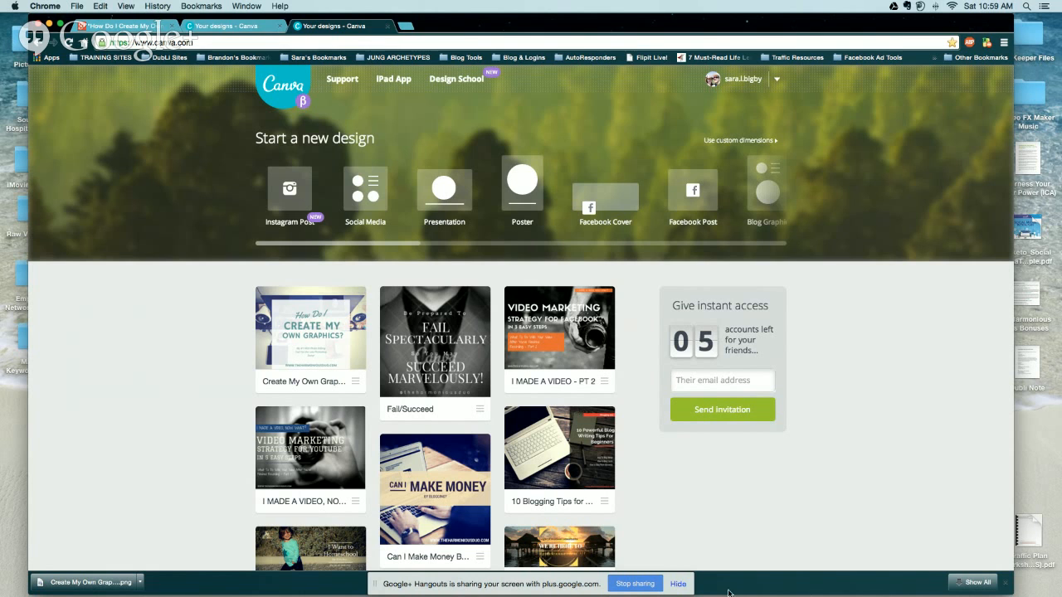
left_click(635, 584)
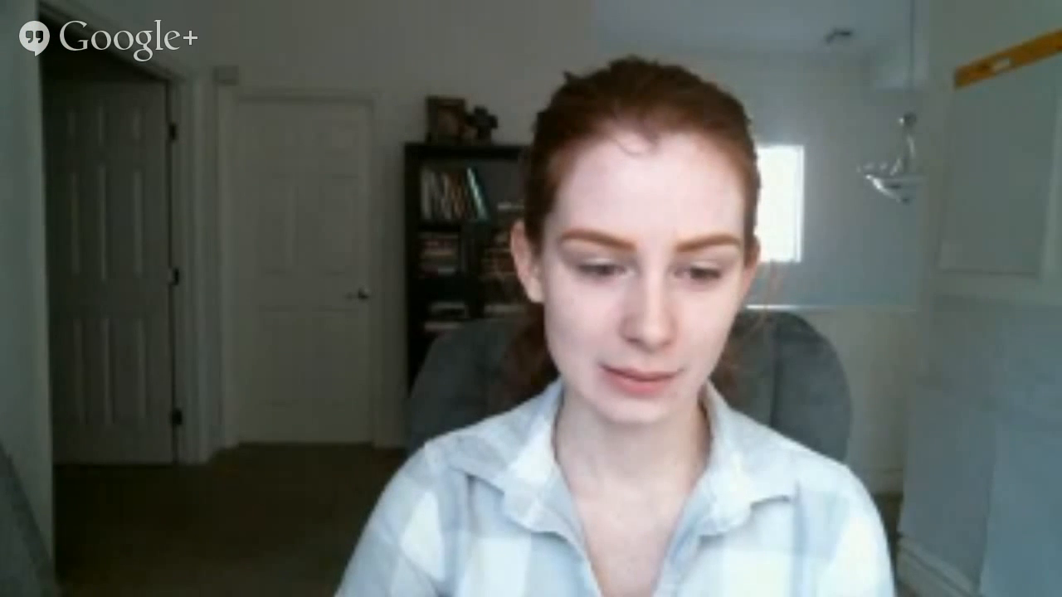